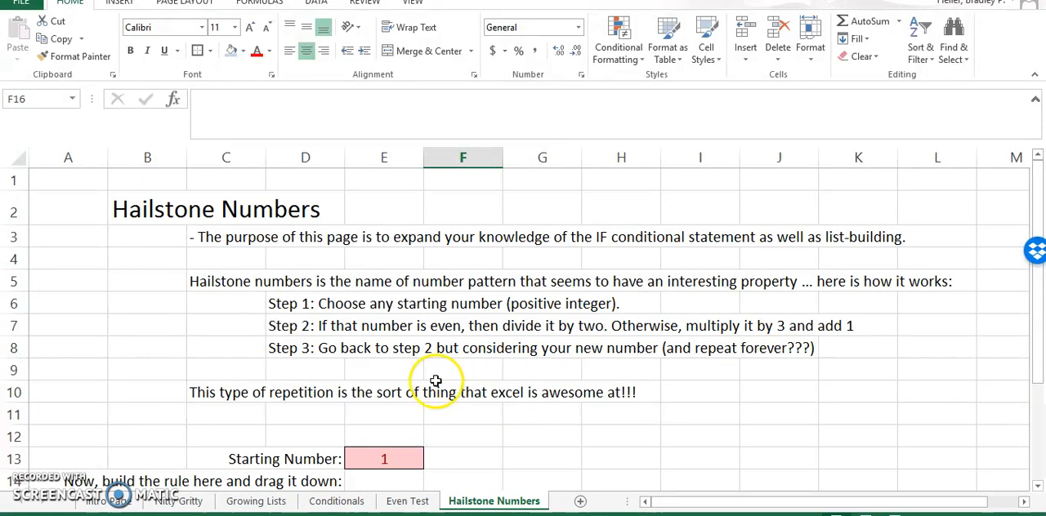
- Examine the three hailstone-number rules in rows 6 to 8 of the Hailstone Numbers sheet
left_click(155, 327)
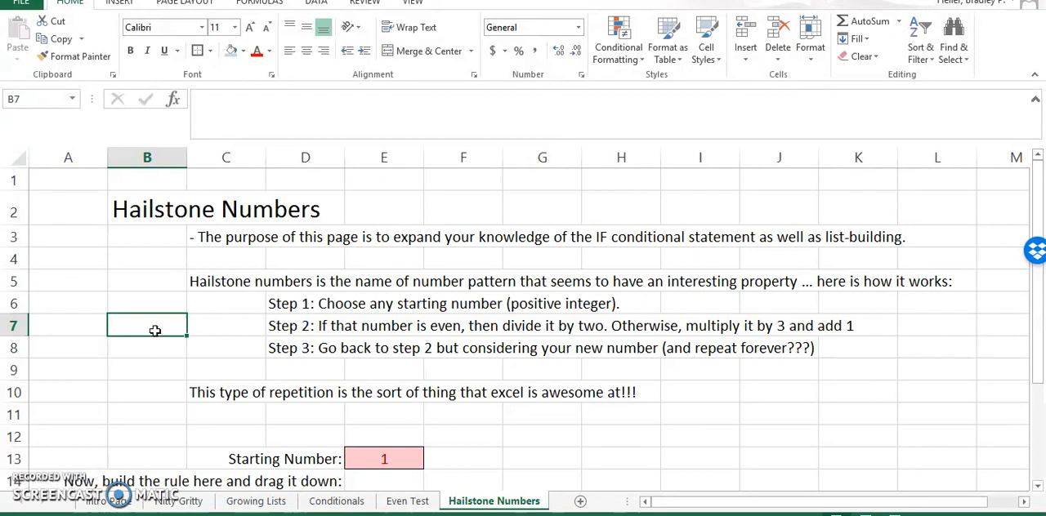
key("Up")
key("Right")
key("Right")
key("Down")
key("Up")
key("Right")
key("Right")
key("Right")
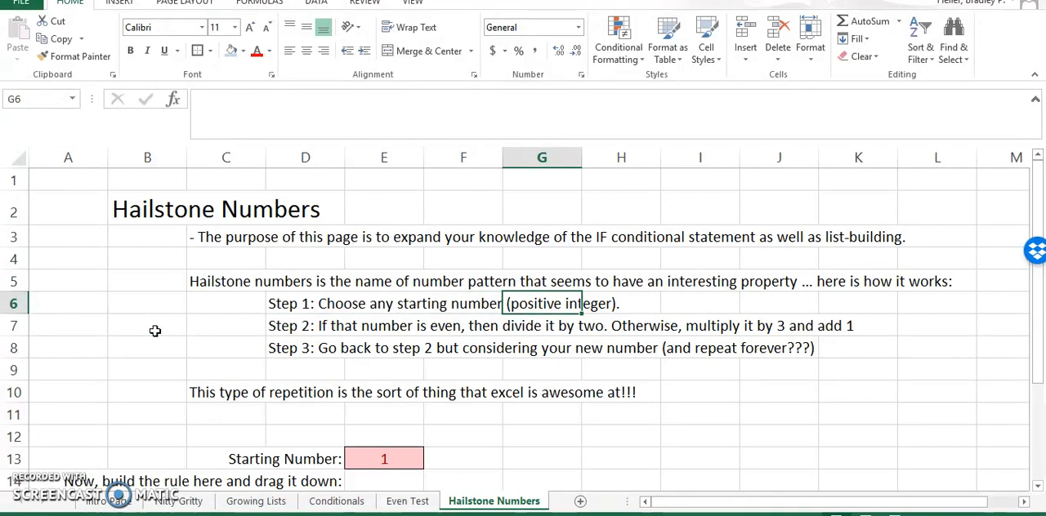
key("Left")
key("Left")
key("Left")
key("Down")
key("shift+Right")
key("shift+Right")
key("shift+Right")
key("shift+Right")
key("shift+Left")
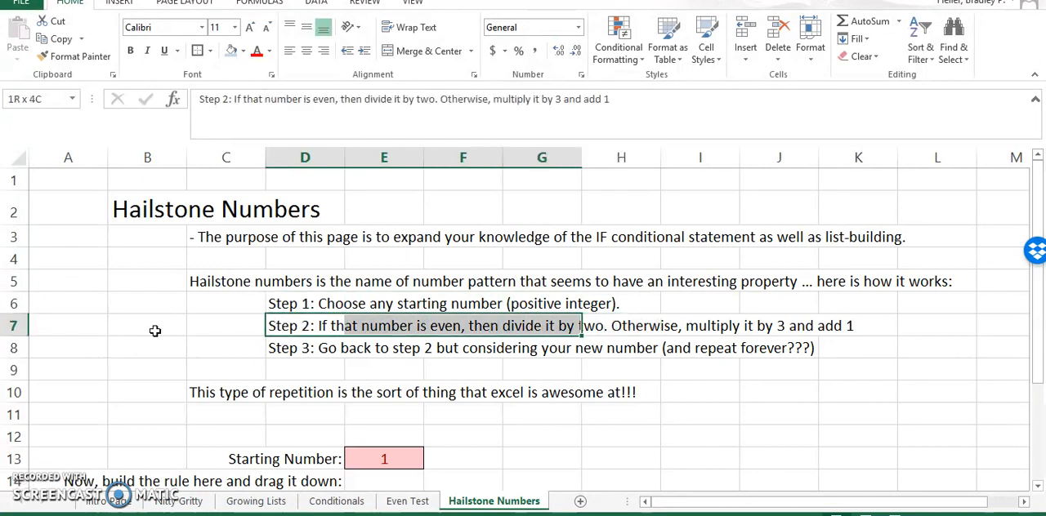
key("shift+Right")
key("shift+Right")
key("shift+Right")
key("shift+Right")
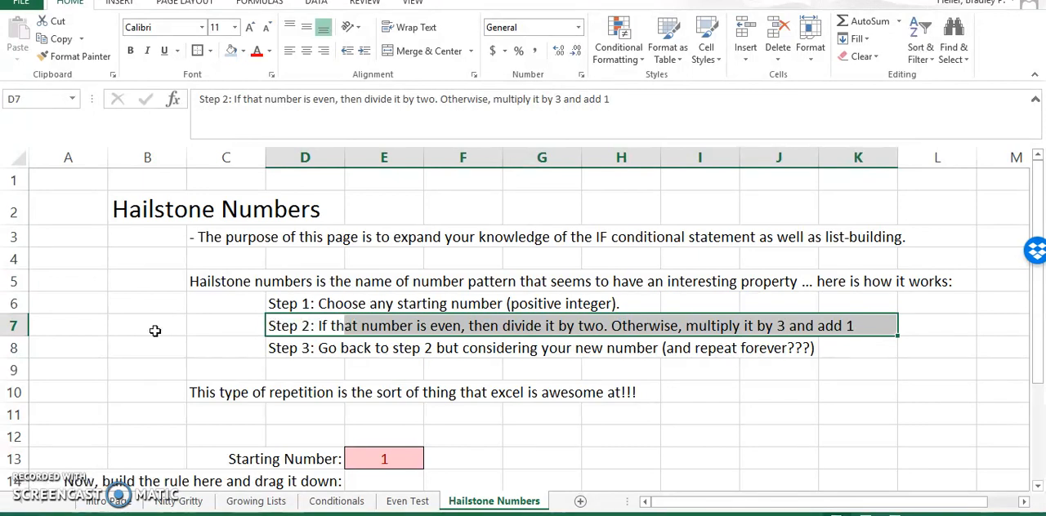
key("Down")
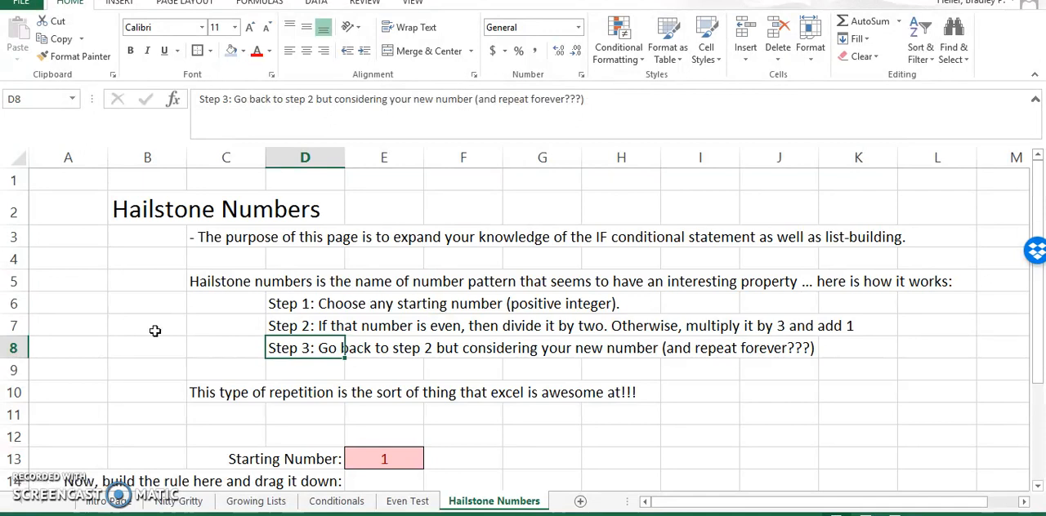
key("shift+Right")
key("shift+Right")
key("shift+Right")
key("shift+Right")
key("shift+Right")
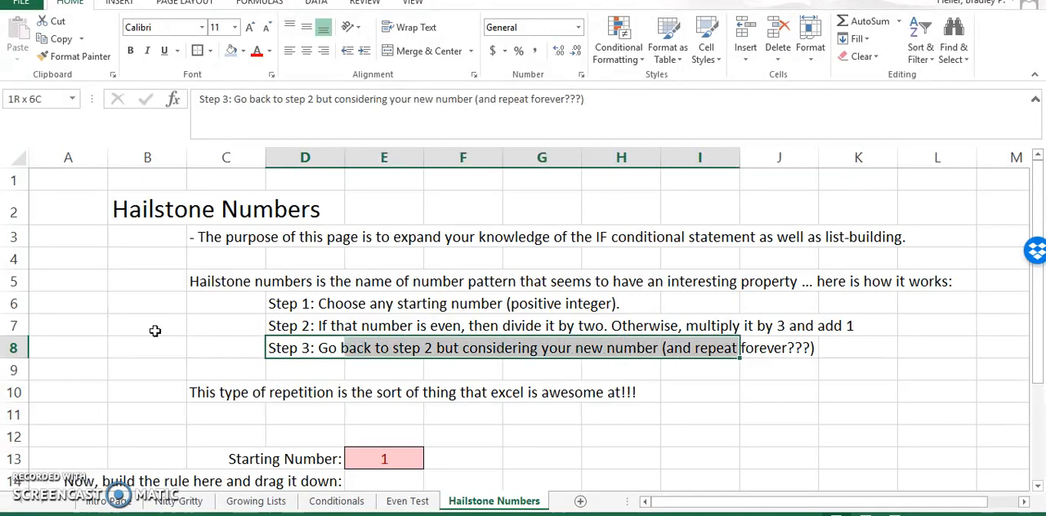
key("shift+Right")
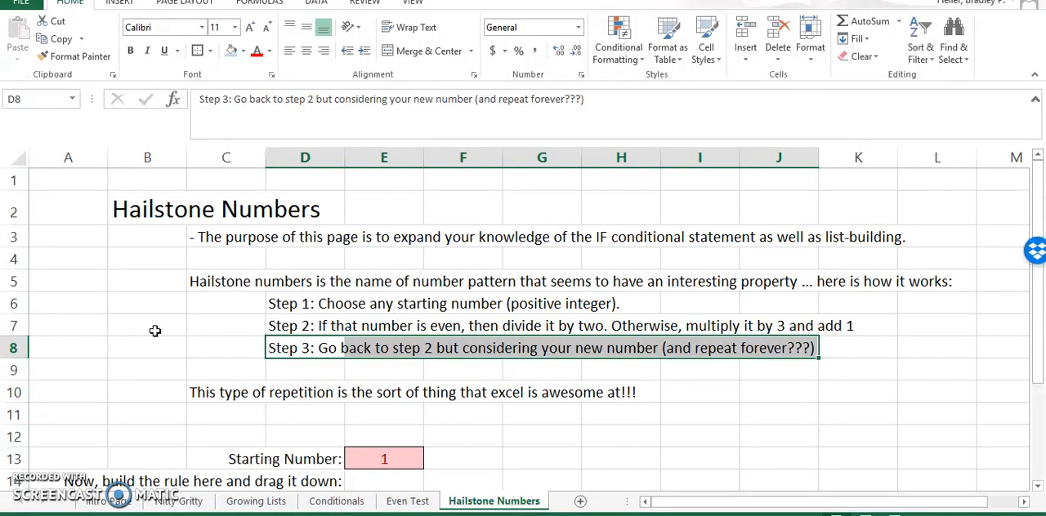
left_click(155, 331)
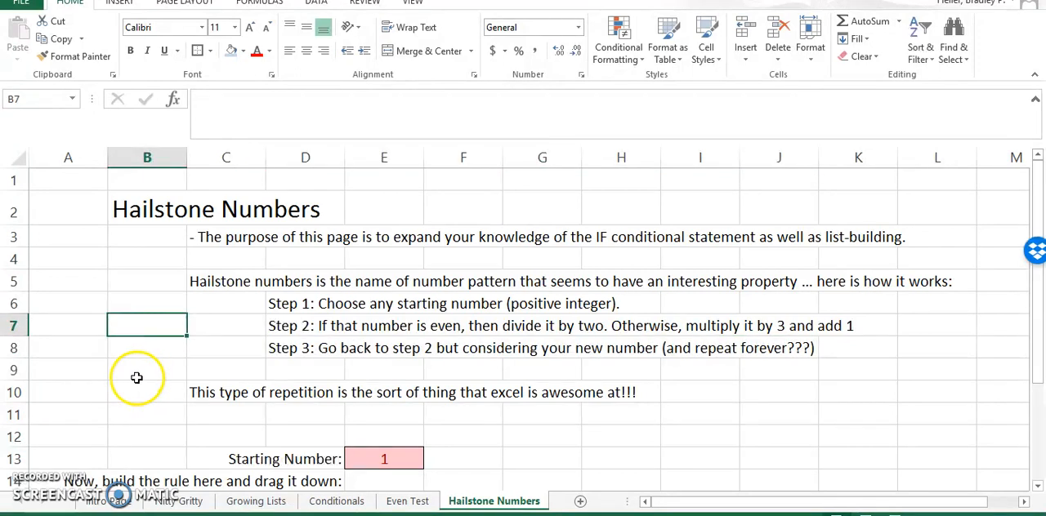
- Start an IF formula in cell E14, directly below the starting number
scroll(136, 377, "down", 1)
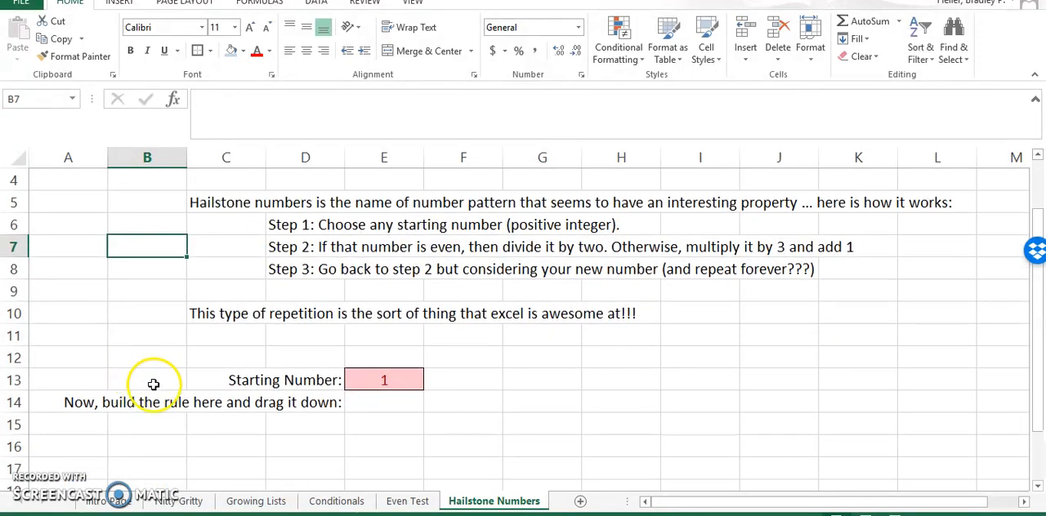
left_click(391, 404)
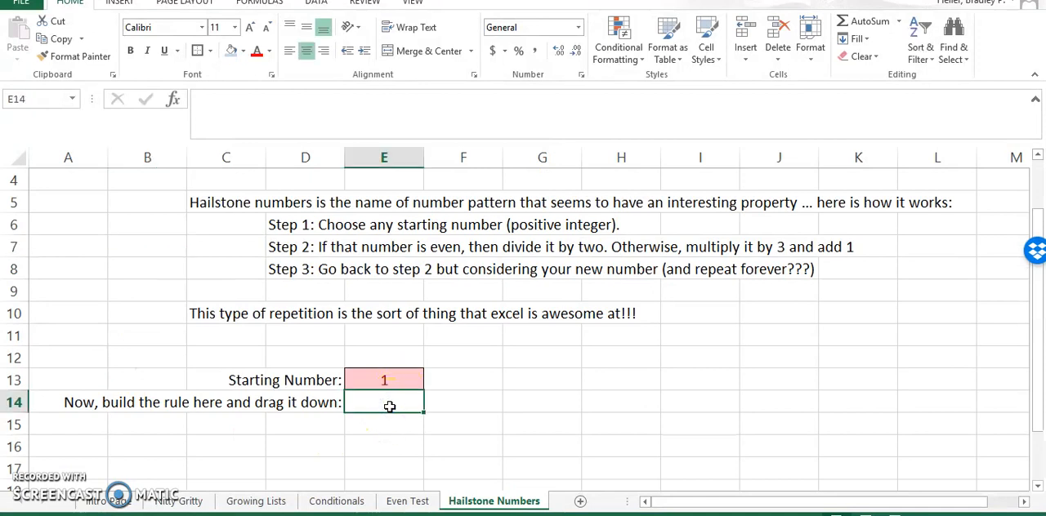
type("=")
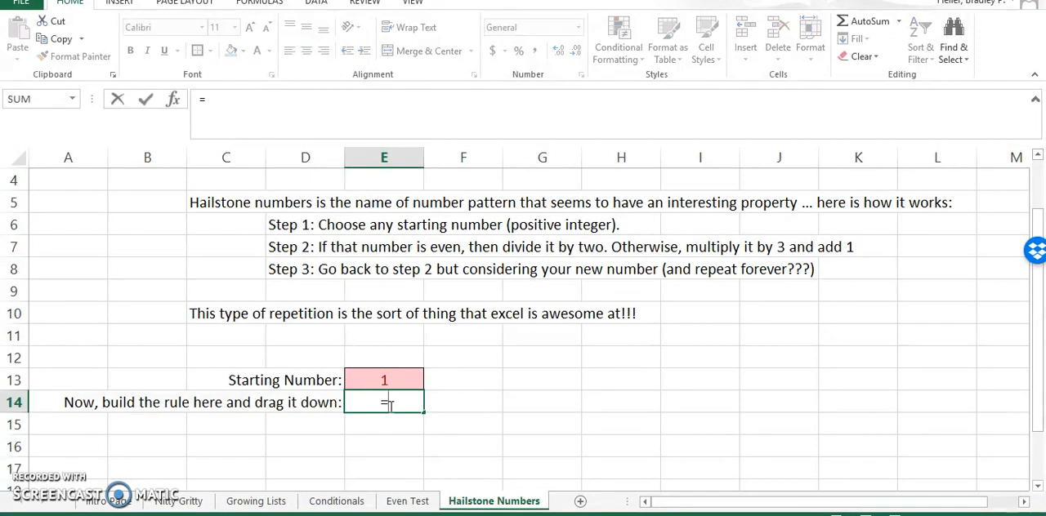
type("IF(")
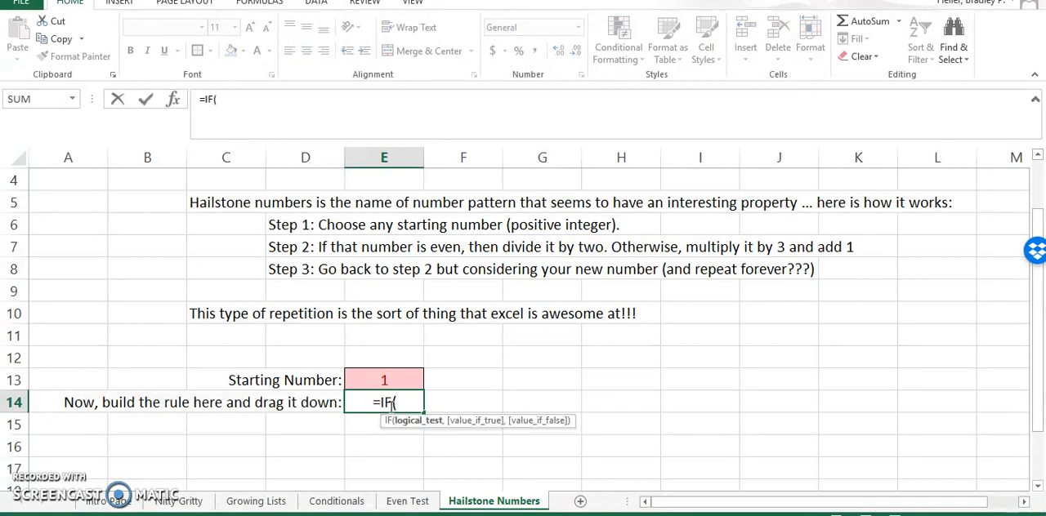
left_click(407, 378)
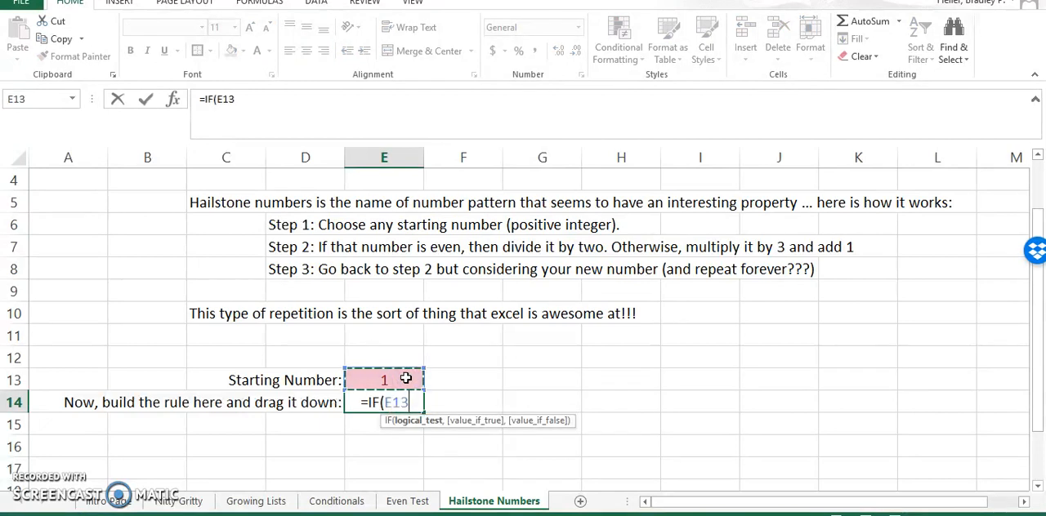
key("BackSpace")
key("BackSpace")
key("BackSpace")
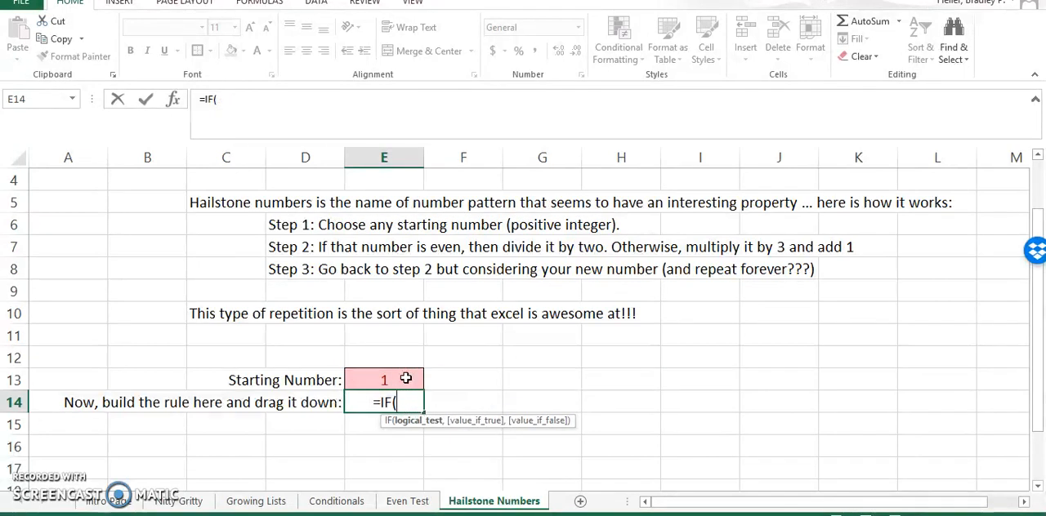
- Set the IF formula's logical test to ISEVEN(E13)=True
type("IS")
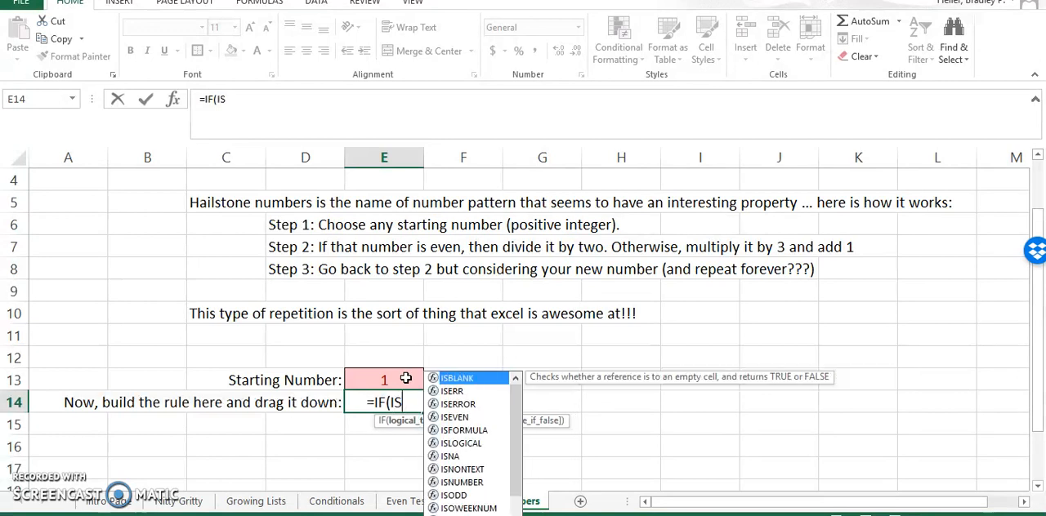
type("EVEN")
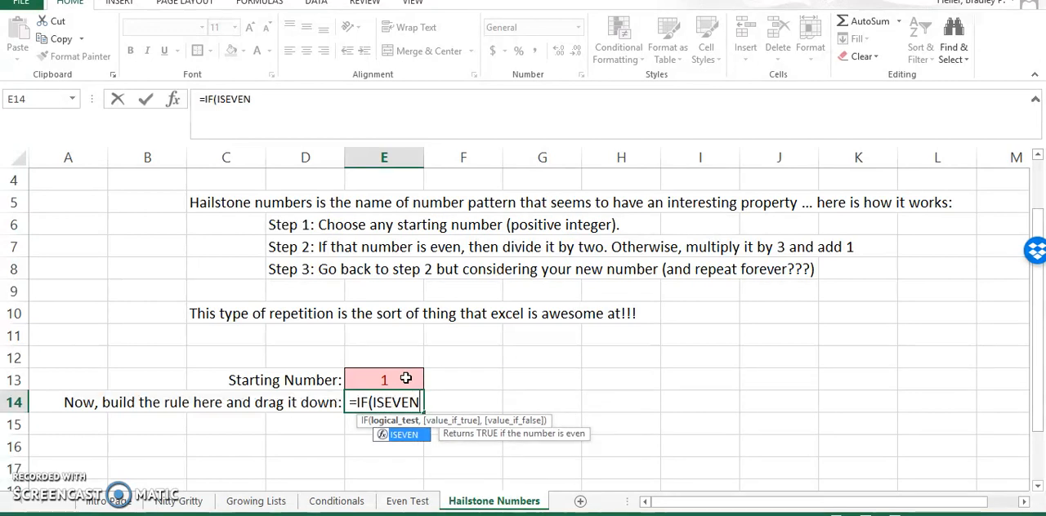
type("(")
left_click(405, 379)
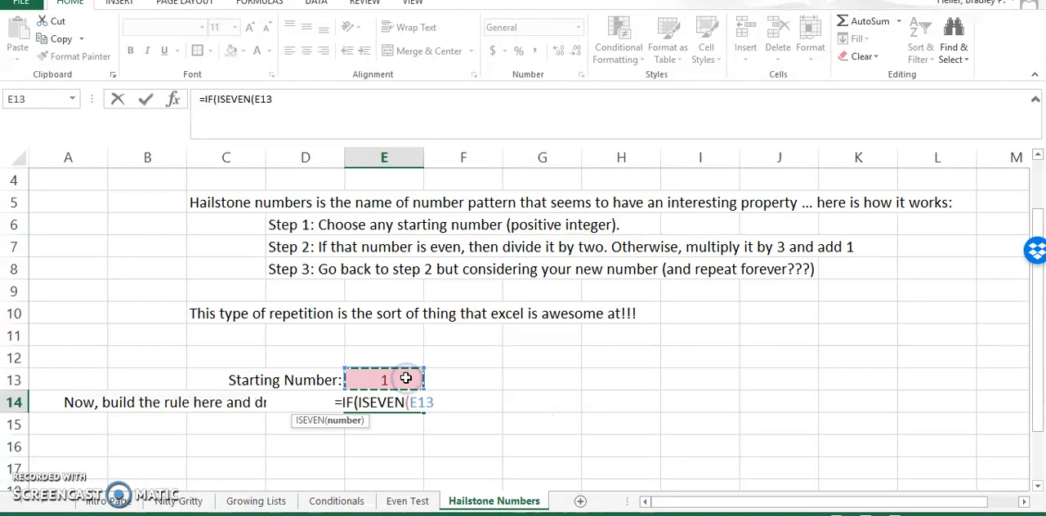
type(")")
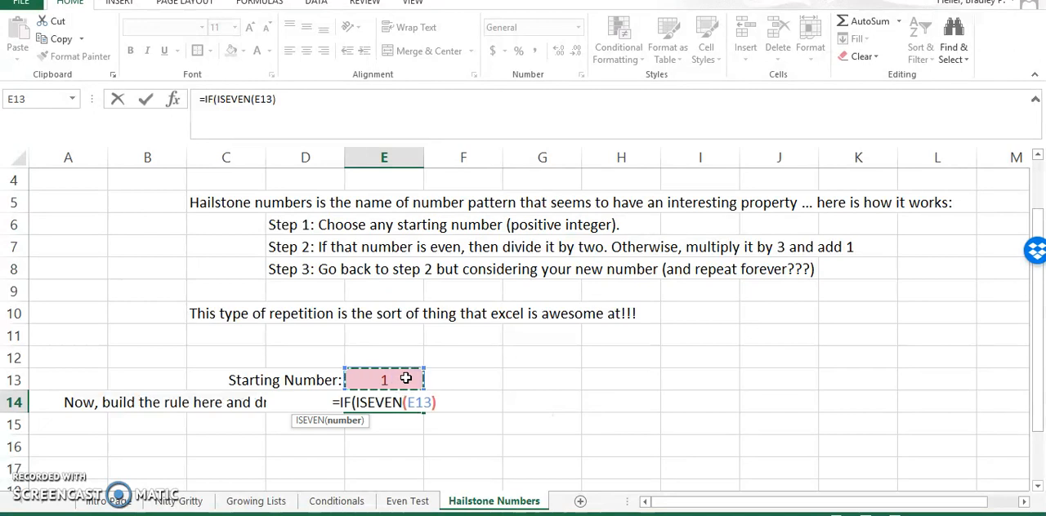
type("=True")
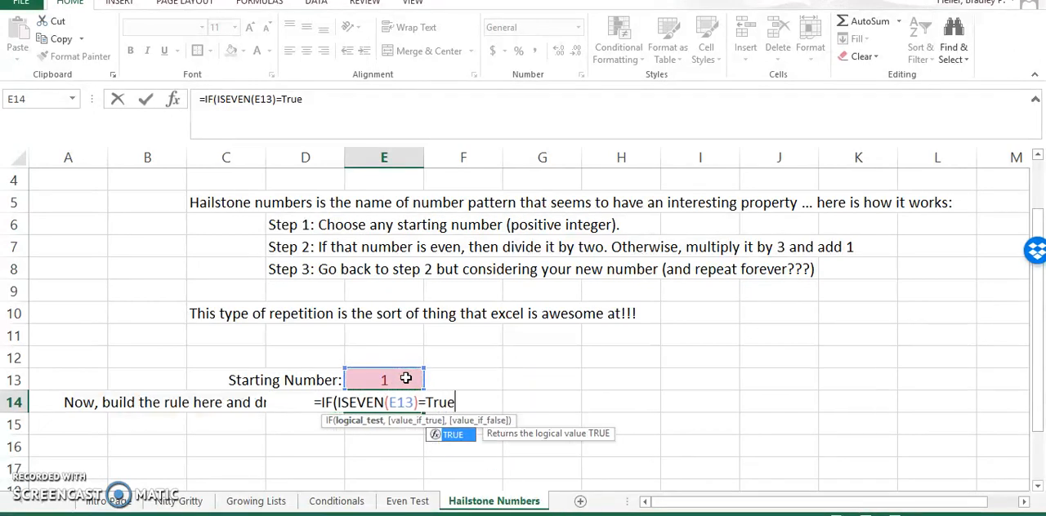
type(",")
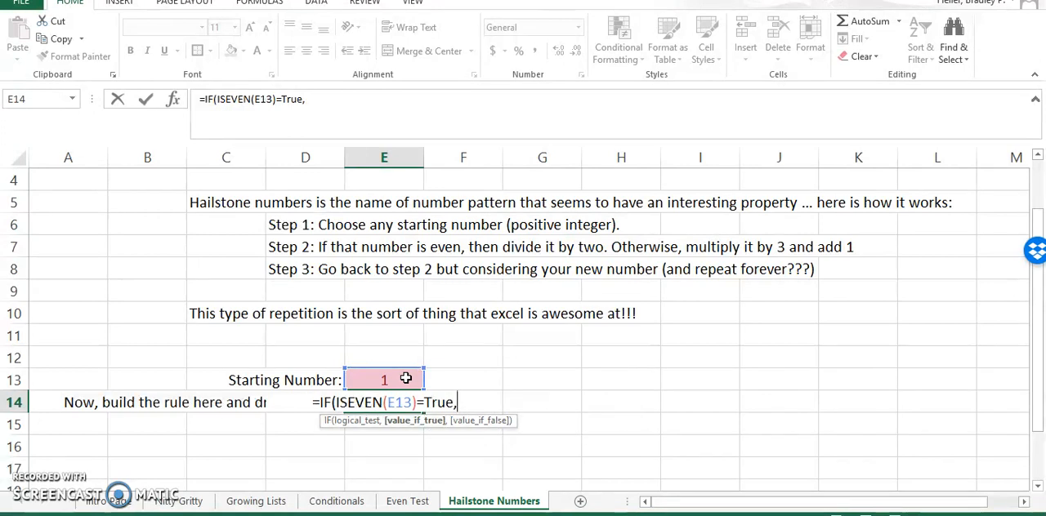
- Complete the IF formula in E14 with E13/2 as the true value and E13*3+1 as the false value
left_click(405, 378)
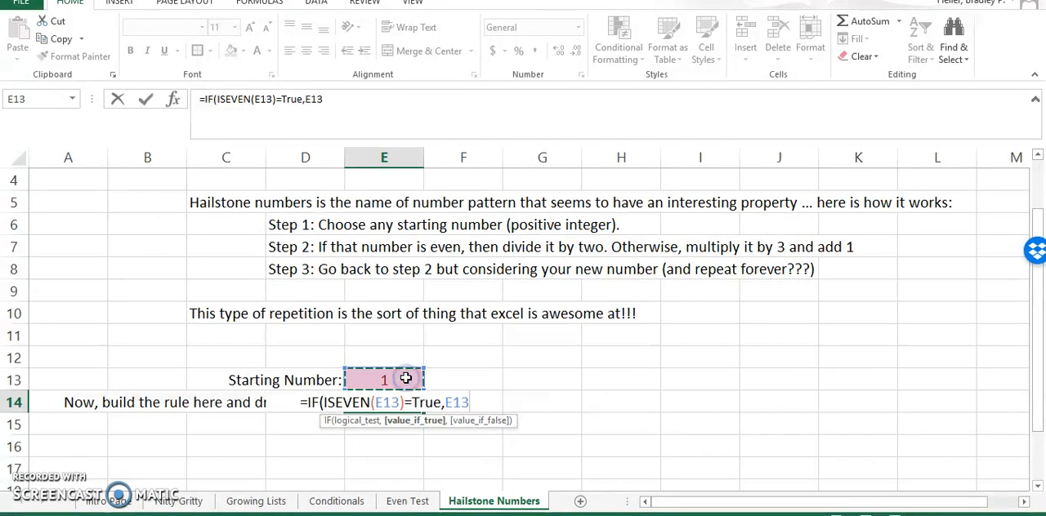
type("/2")
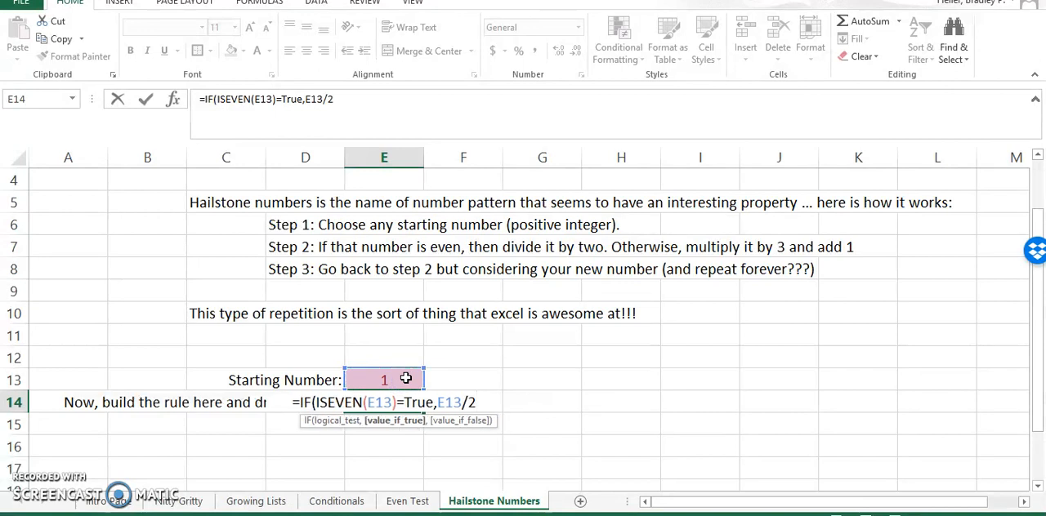
type(",")
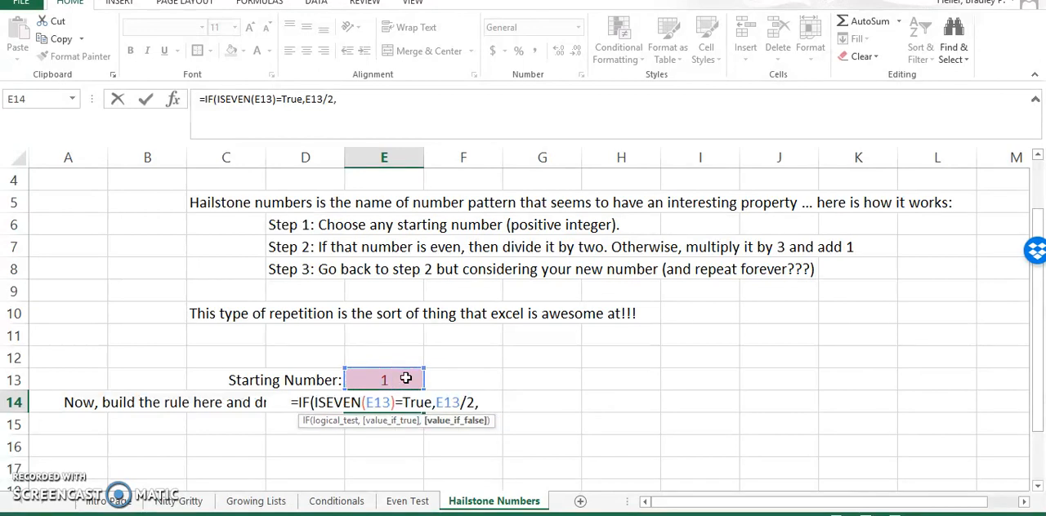
left_click(405, 378)
type("*3+1)")
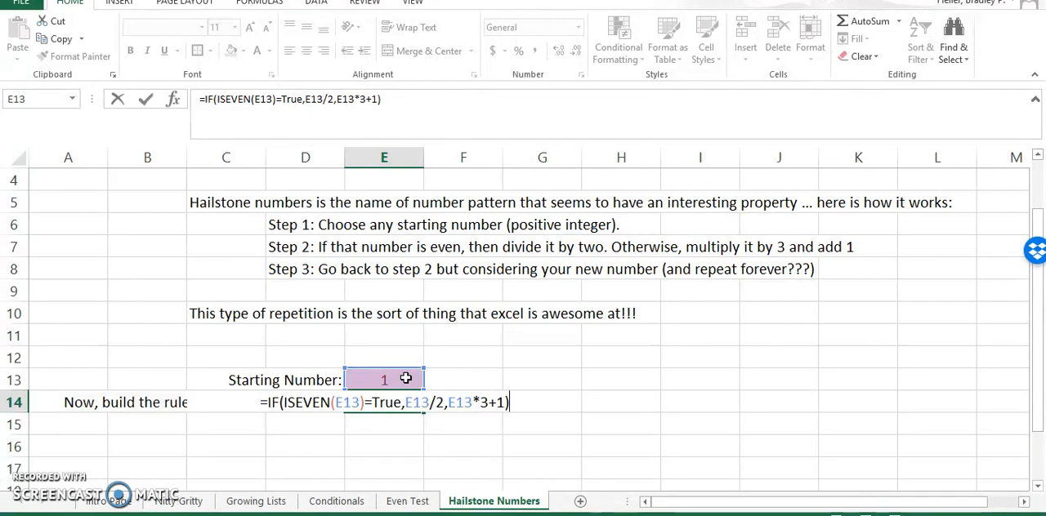
key("Return")
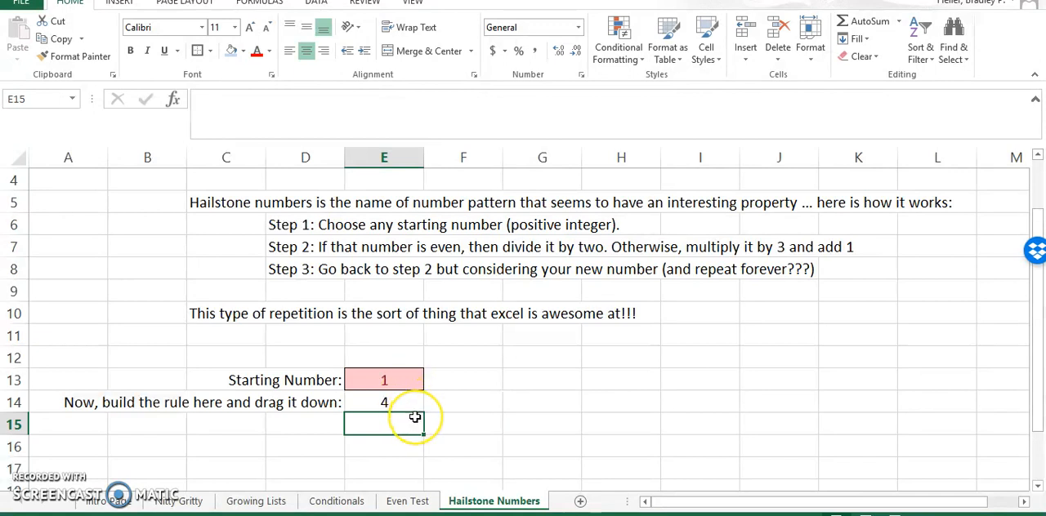
- Fill the formula in E14 down through cell E17
scroll(413, 416, "down", 2)
scroll(413, 416, "up", 1)
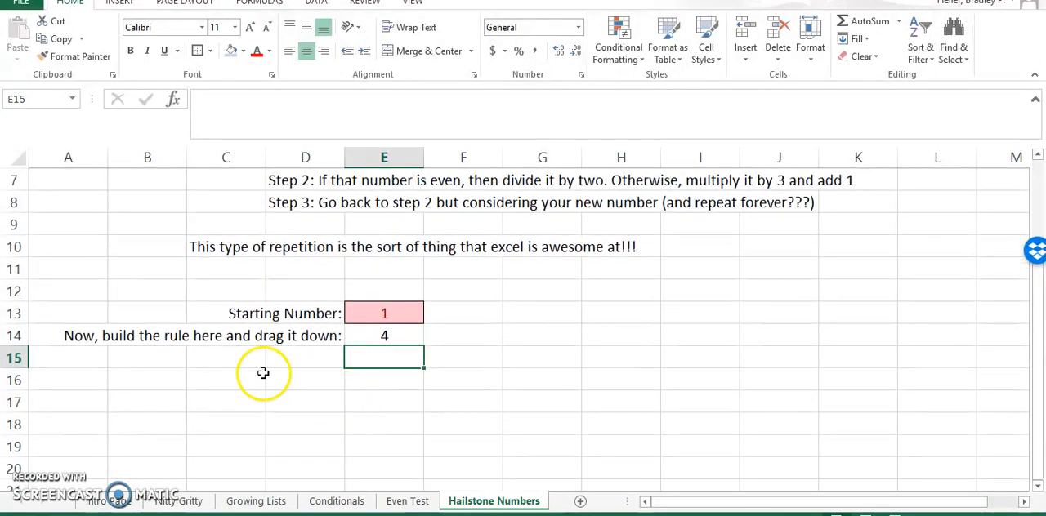
left_click(354, 336)
left_click_drag(427, 347, 415, 407)
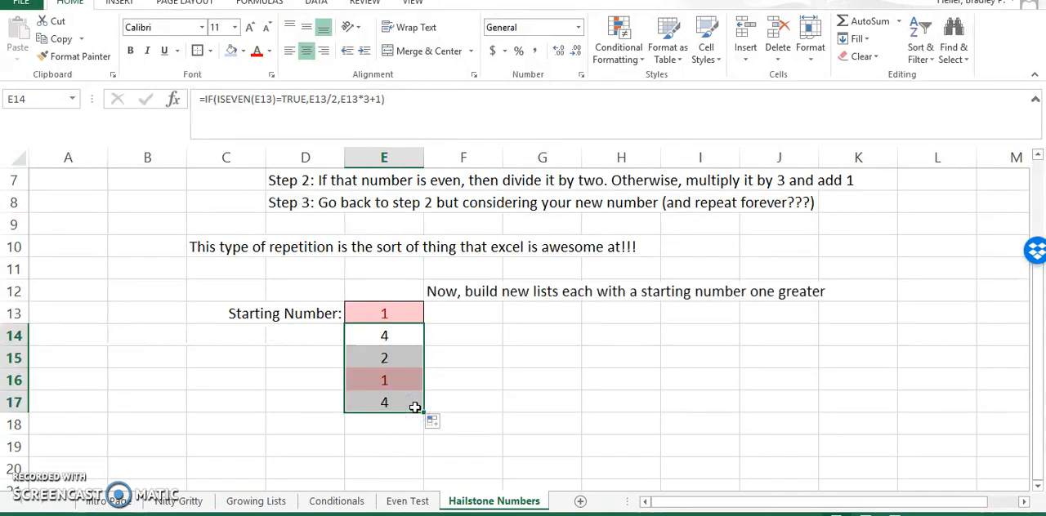
left_click(456, 404)
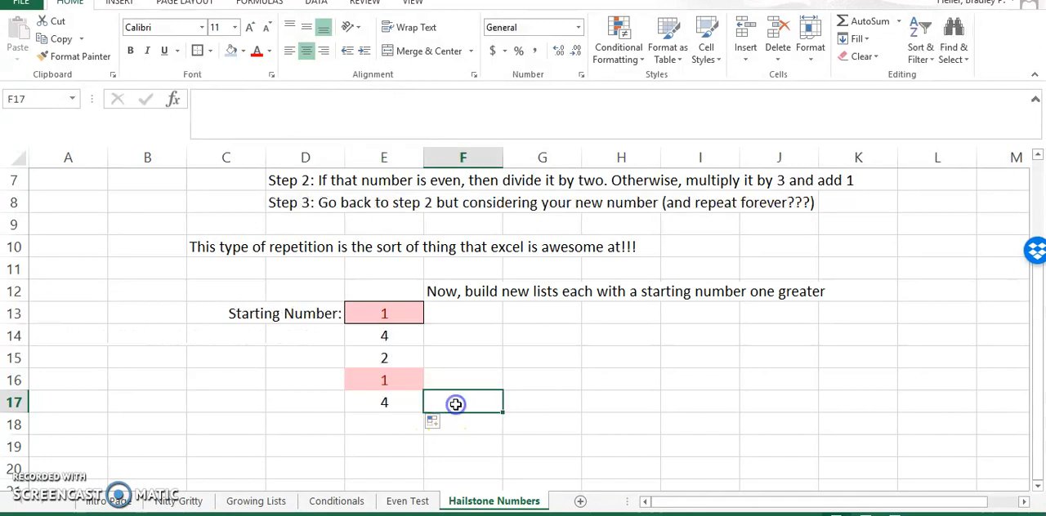
- Try to remove the pink highlight from cell E16 by setting its fill colour to No Fill
left_click(406, 315)
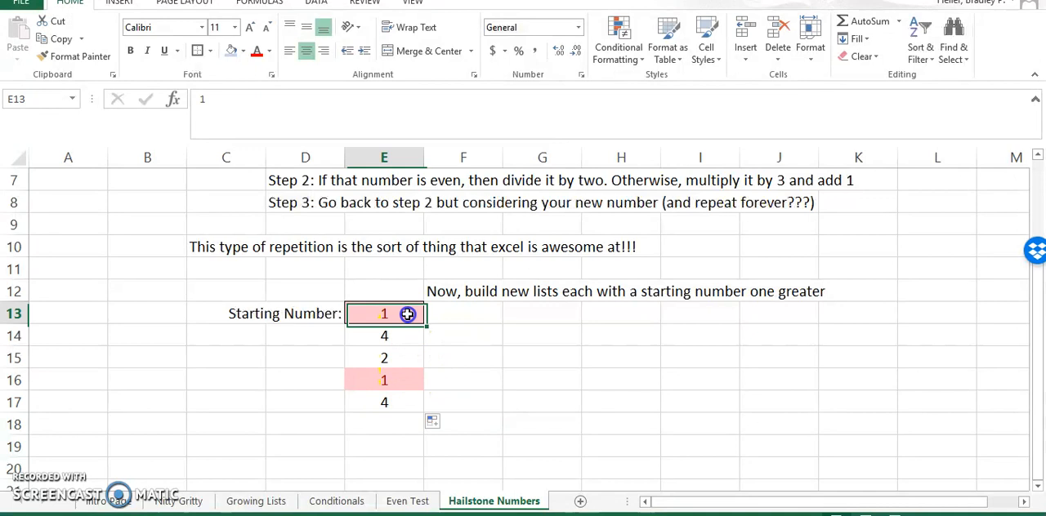
left_click(404, 380)
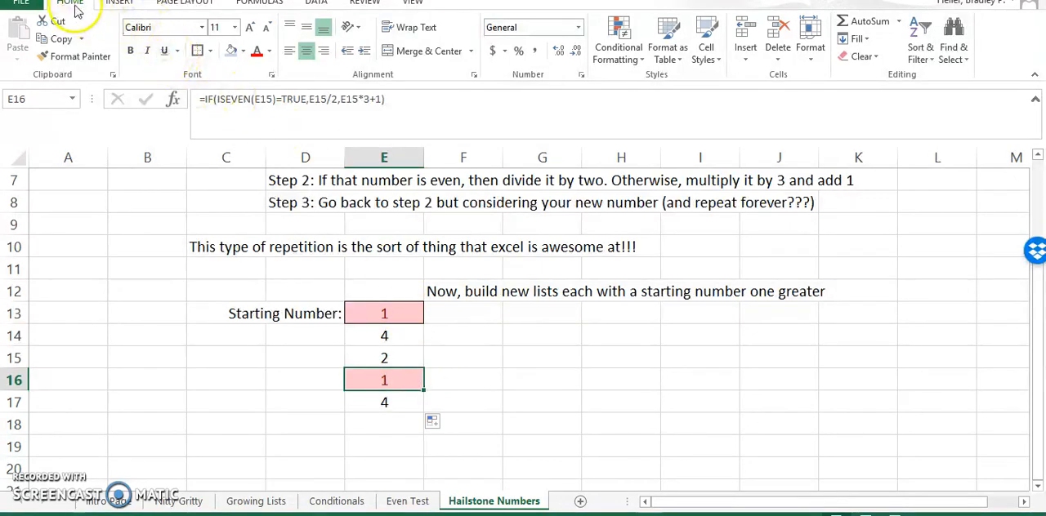
left_click(243, 53)
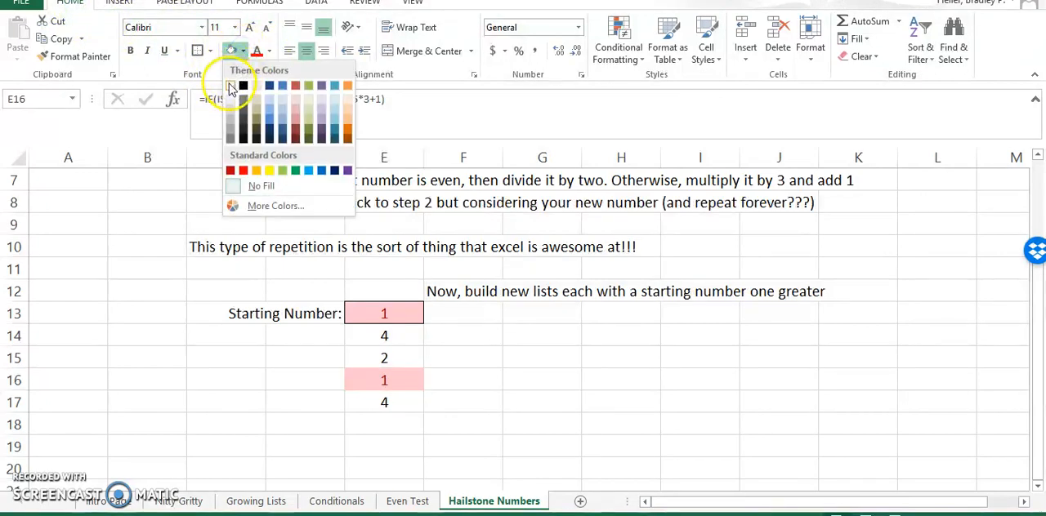
left_click(245, 187)
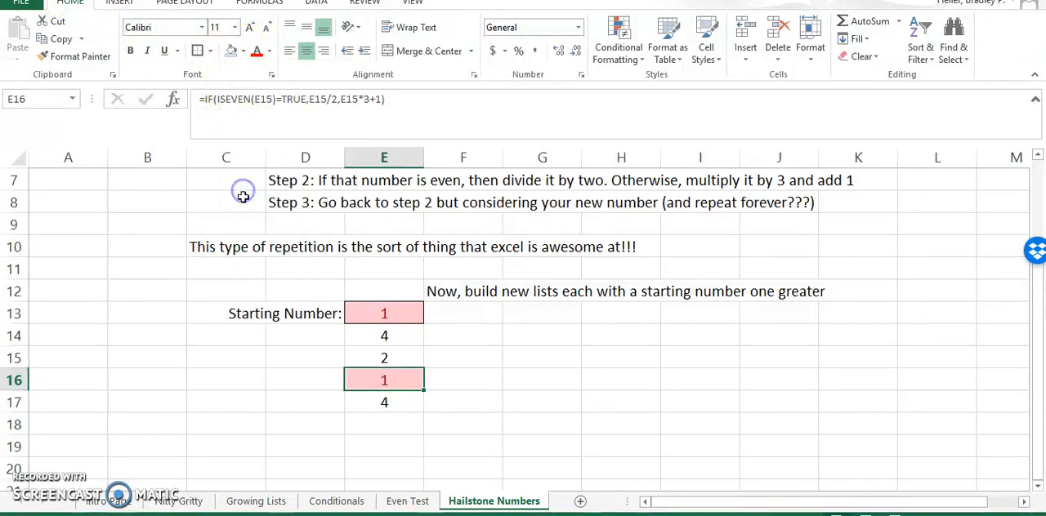
left_click(331, 386)
left_click(368, 382)
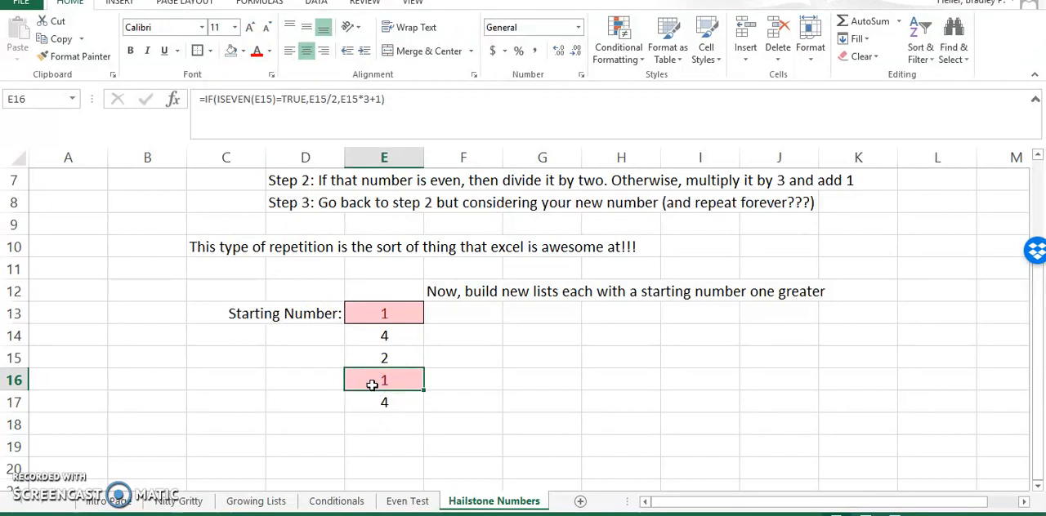
left_click(444, 362)
scroll(444, 360, "up", 1)
scroll(444, 361, "down", 1)
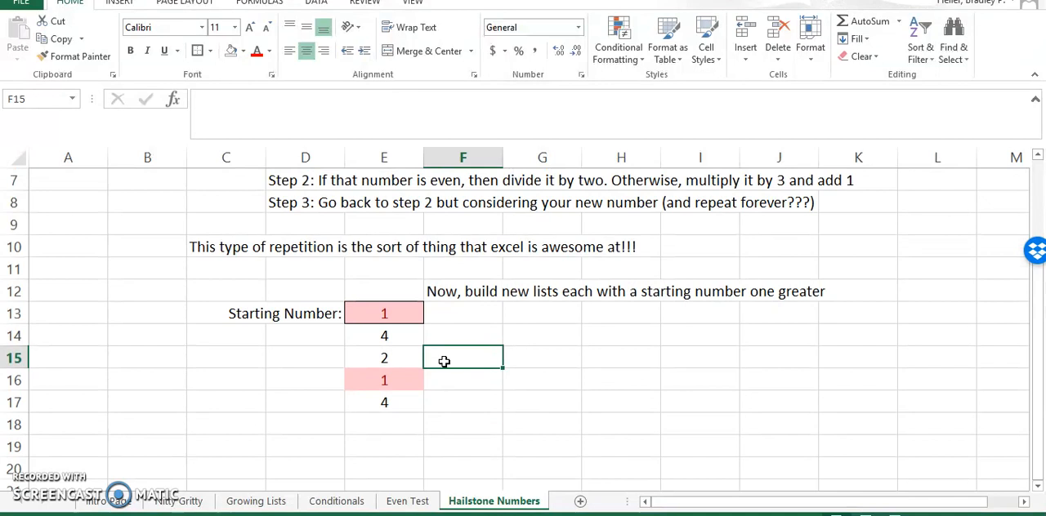
left_click(442, 363)
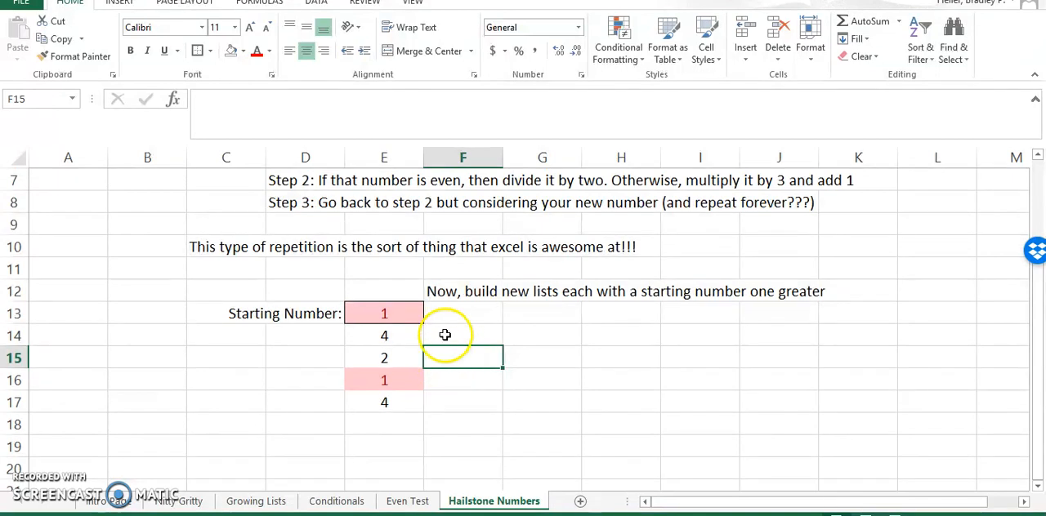
- Extend the hailstone formula in column E down through cell E19
left_click(384, 384)
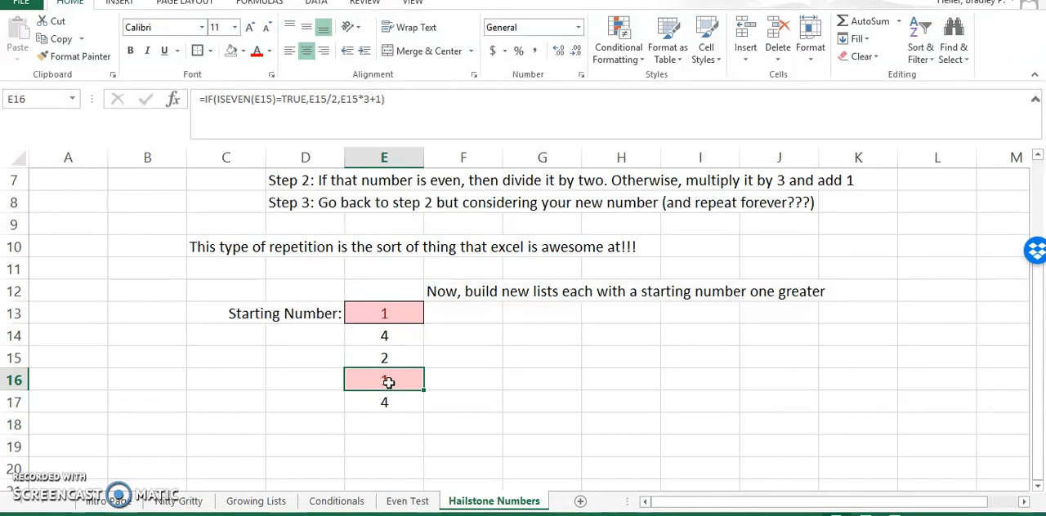
left_click(381, 426)
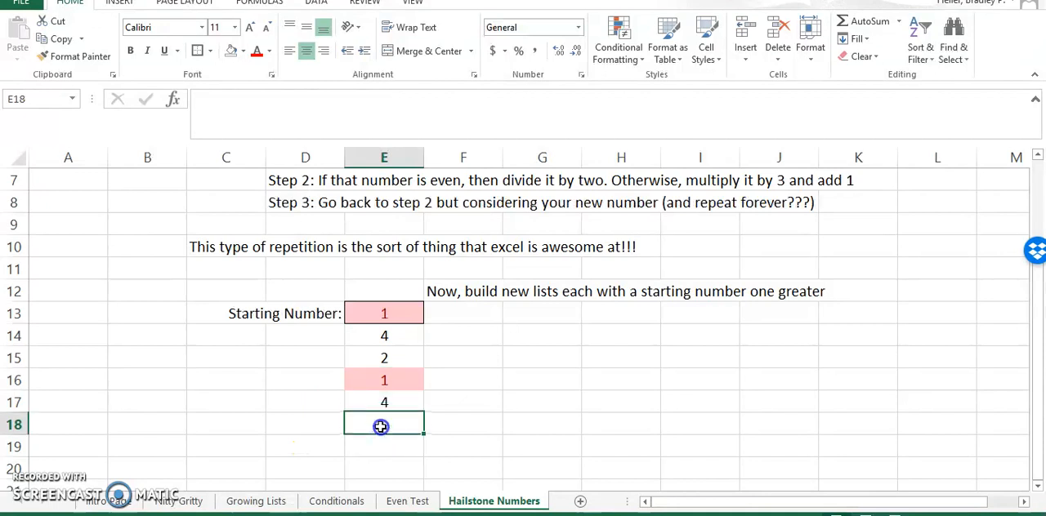
left_click(398, 402)
left_click_drag(422, 427, 411, 449)
left_click(431, 445)
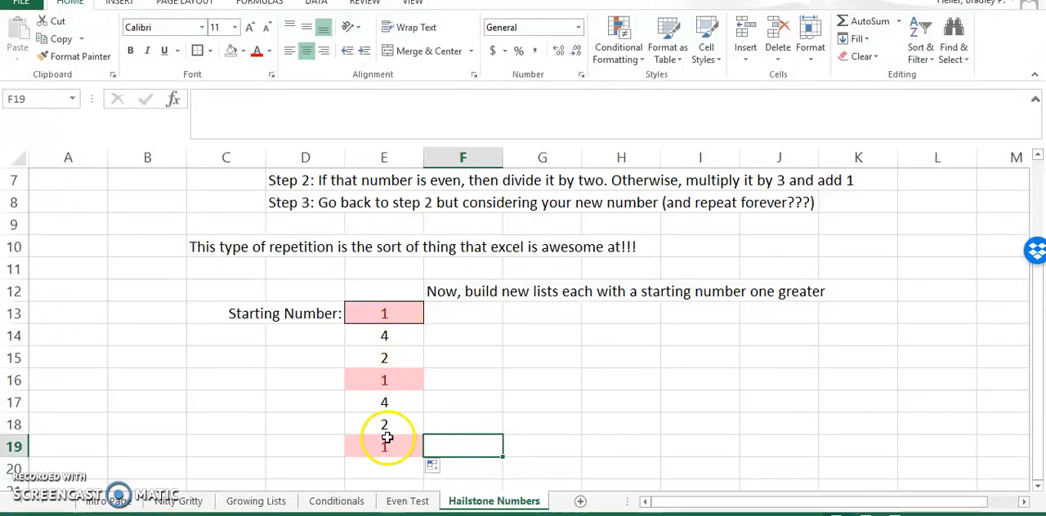
left_click(381, 336)
left_click(372, 358)
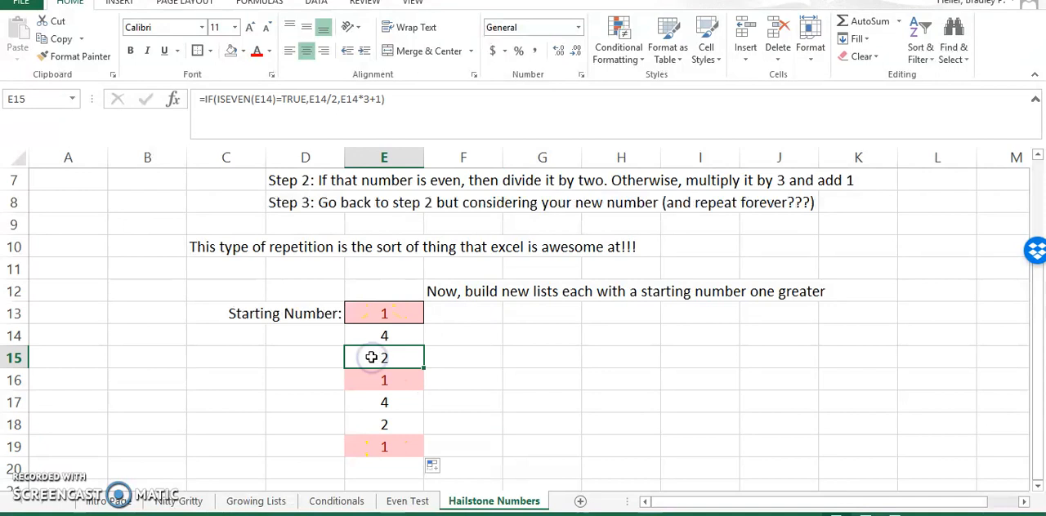
left_click(370, 381)
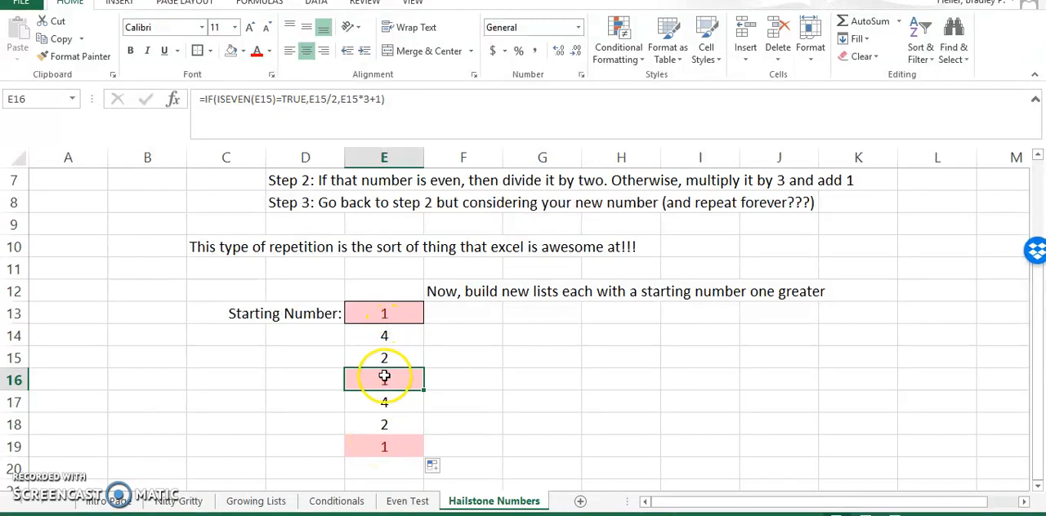
- Enter 2 in cell F13 as the starting number of the second list
left_click(468, 314)
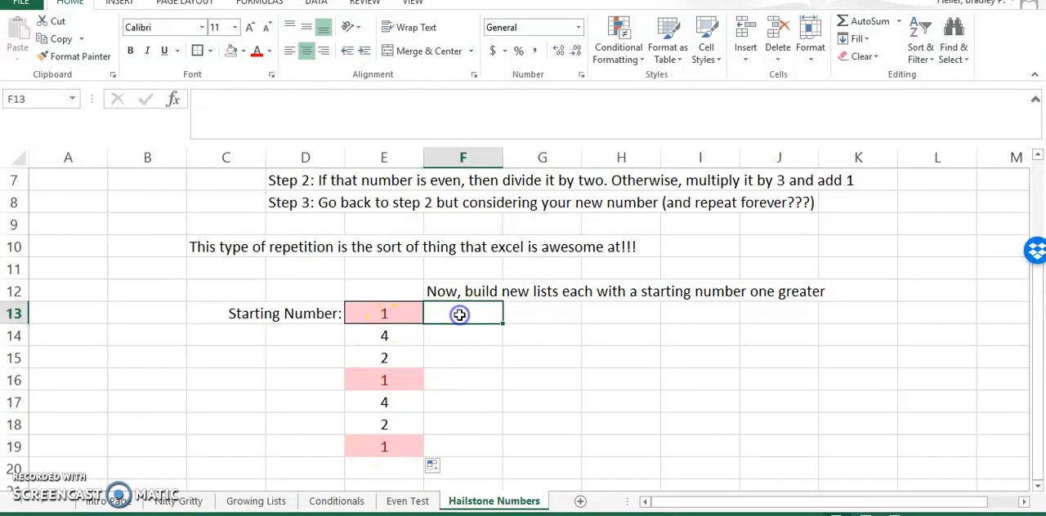
left_click(411, 313)
left_click(451, 316)
type("2")
key("Return")
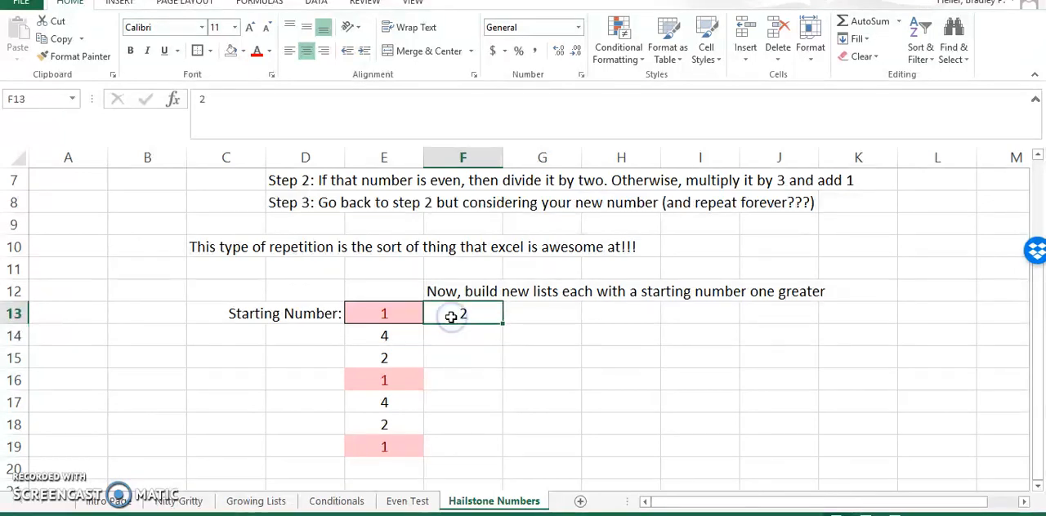
- Fill the formulas in E14:E19 across into F14:F19
left_click(452, 338)
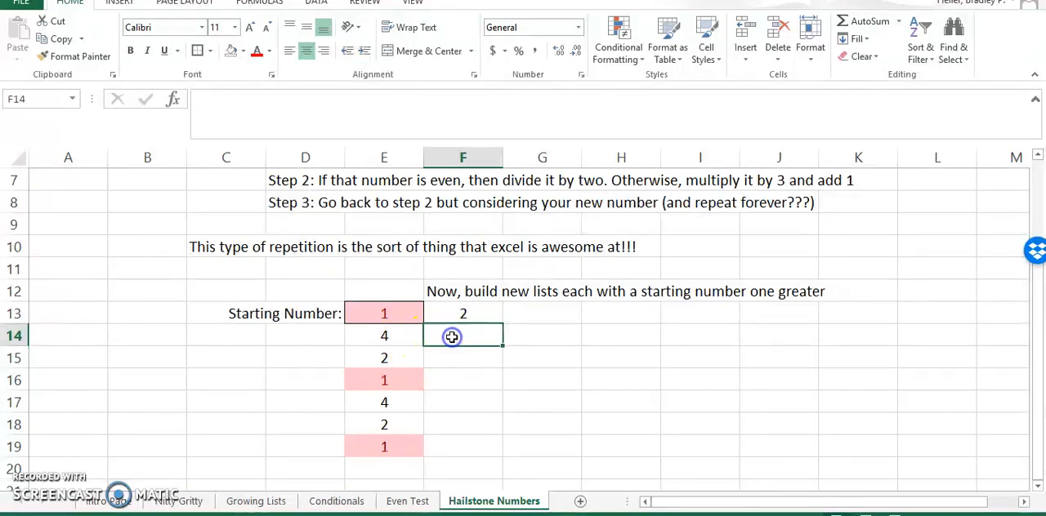
left_click_drag(409, 339, 502, 460)
left_click(532, 356)
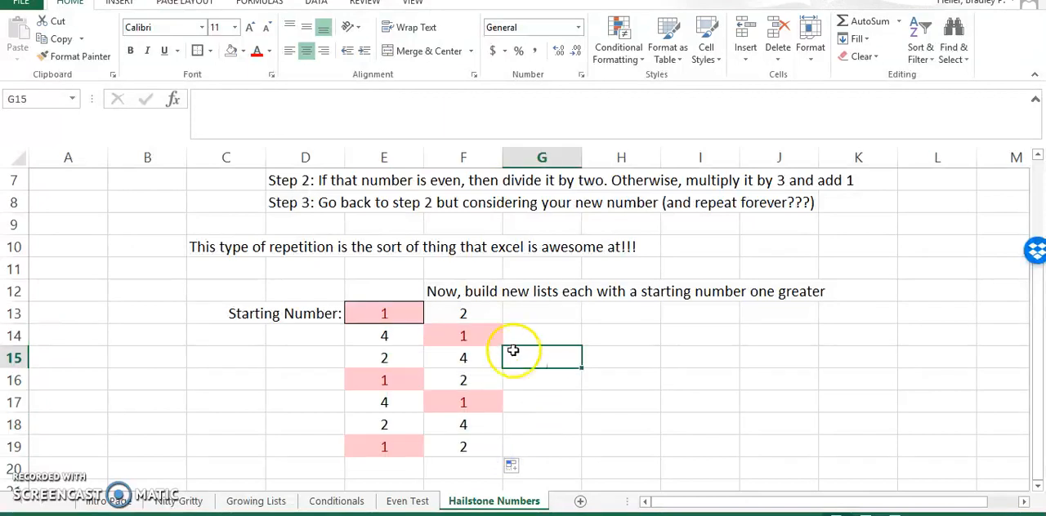
- Compare the formulas in cells E14 and F14 to examine which starting cell each one refers to
left_click(490, 337)
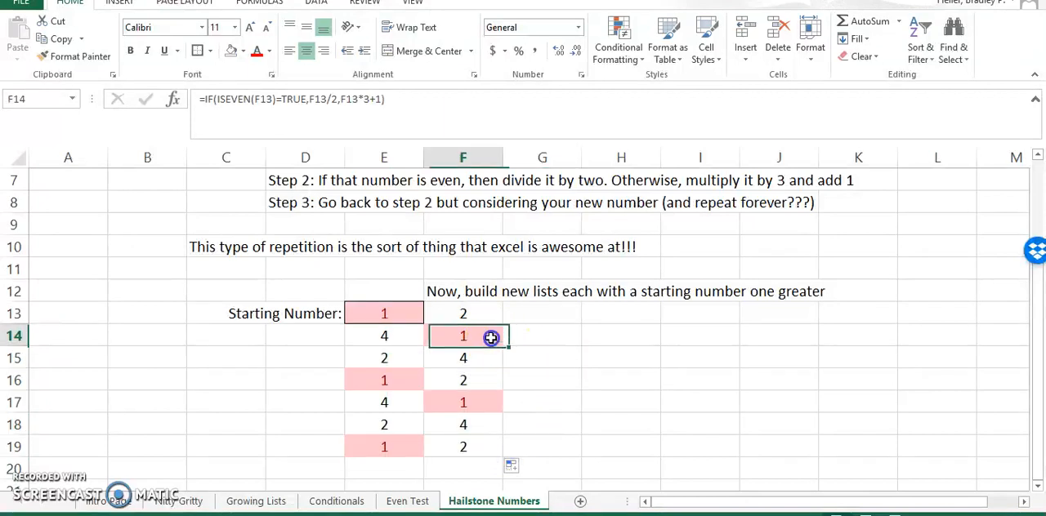
left_click(415, 335)
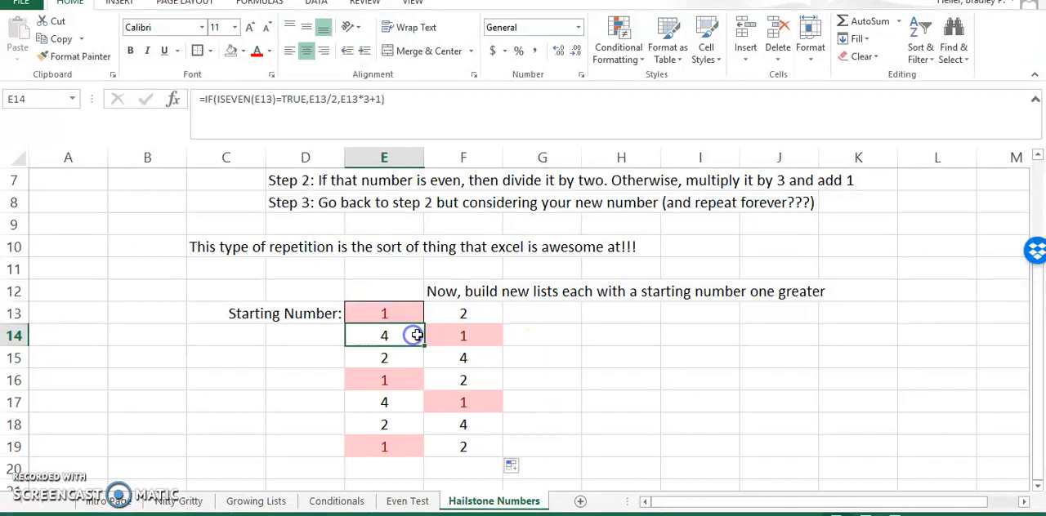
left_click(245, 99)
left_click_drag(252, 99, 270, 99)
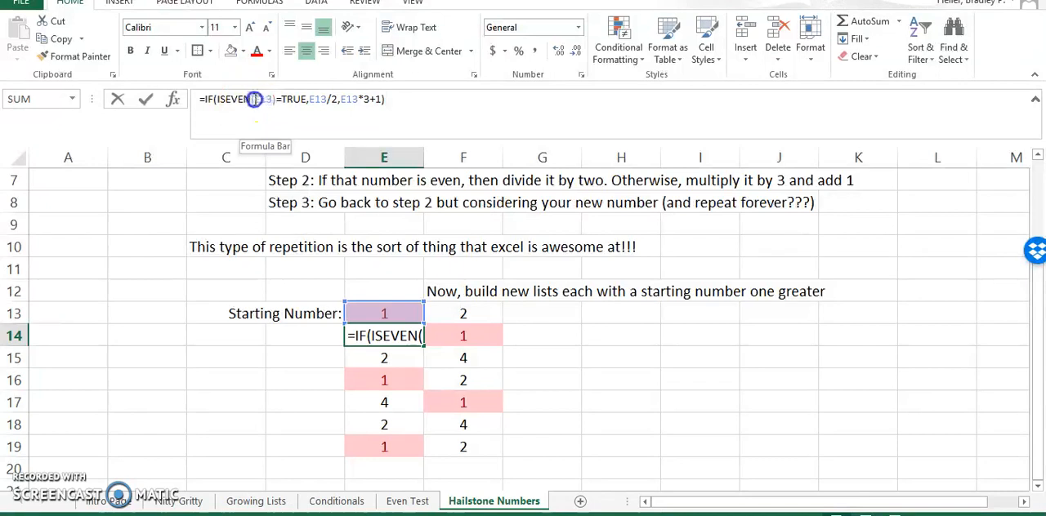
left_click(238, 99)
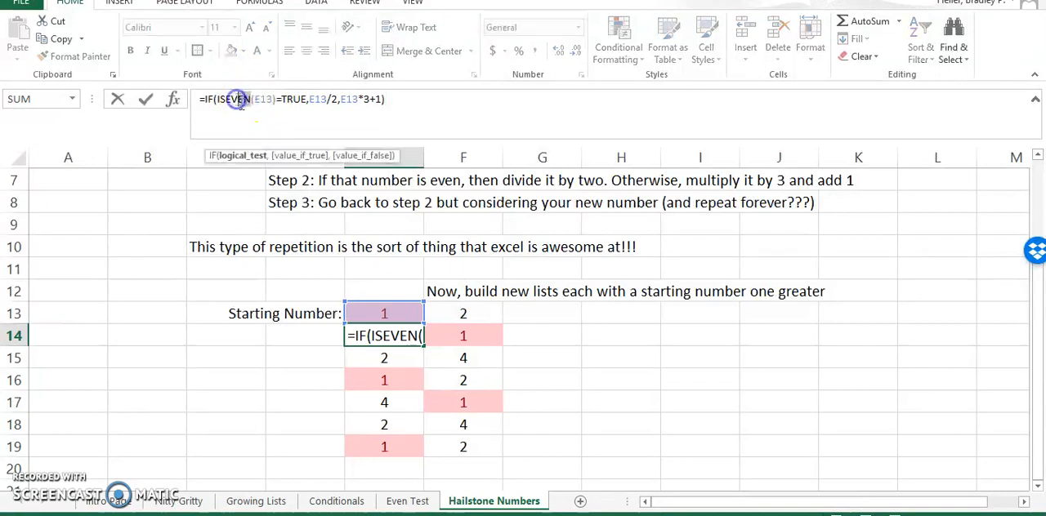
key("Escape")
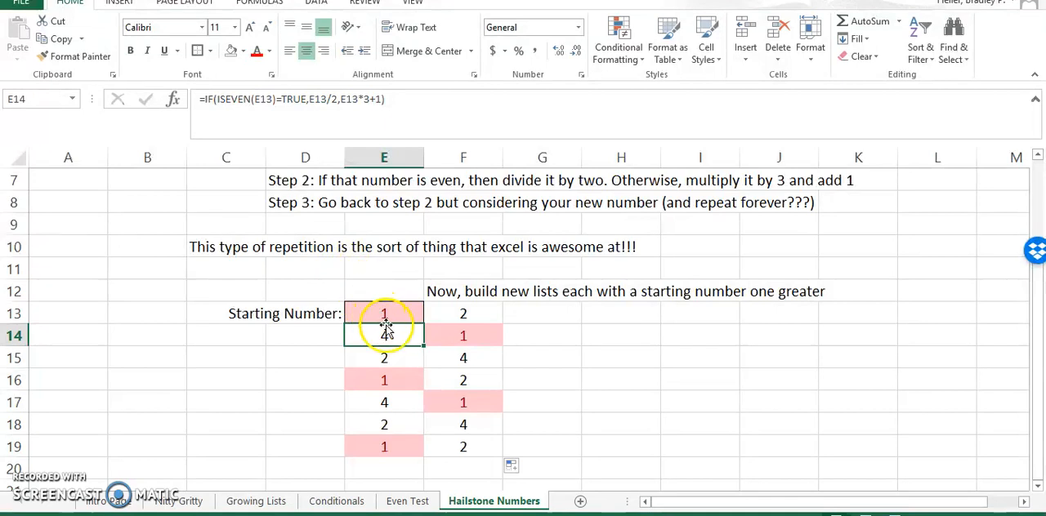
left_click(447, 336)
double_click(447, 337)
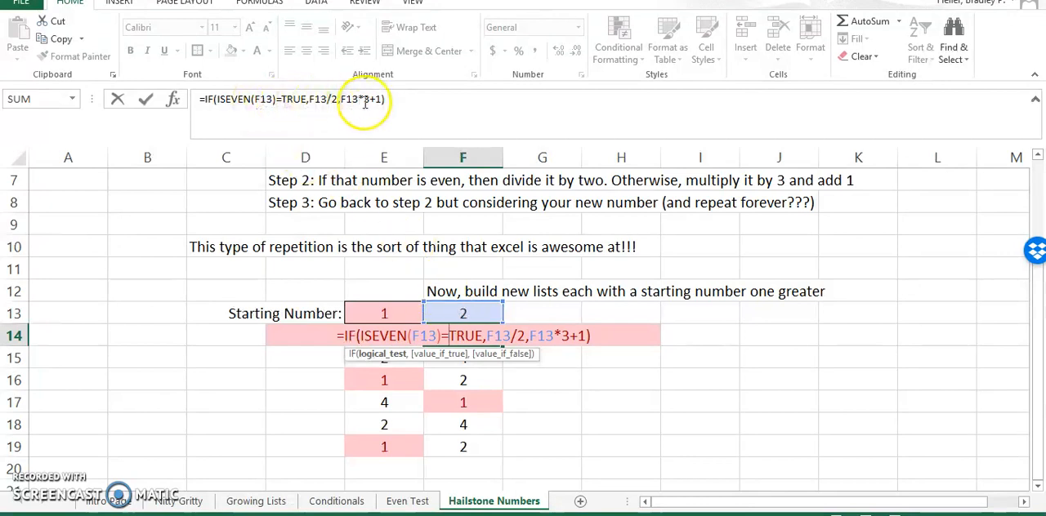
key("Escape")
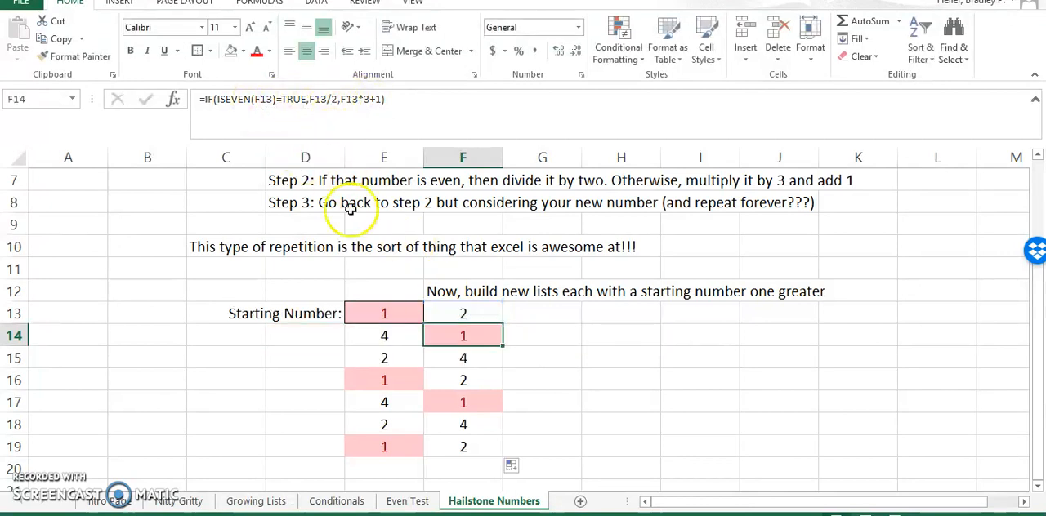
left_click(372, 338)
left_click(262, 100)
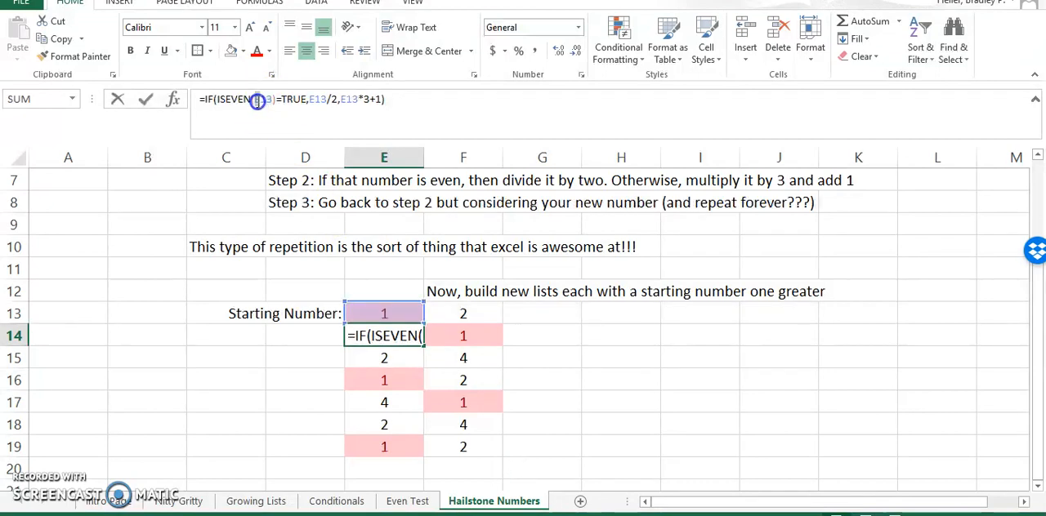
key("Return")
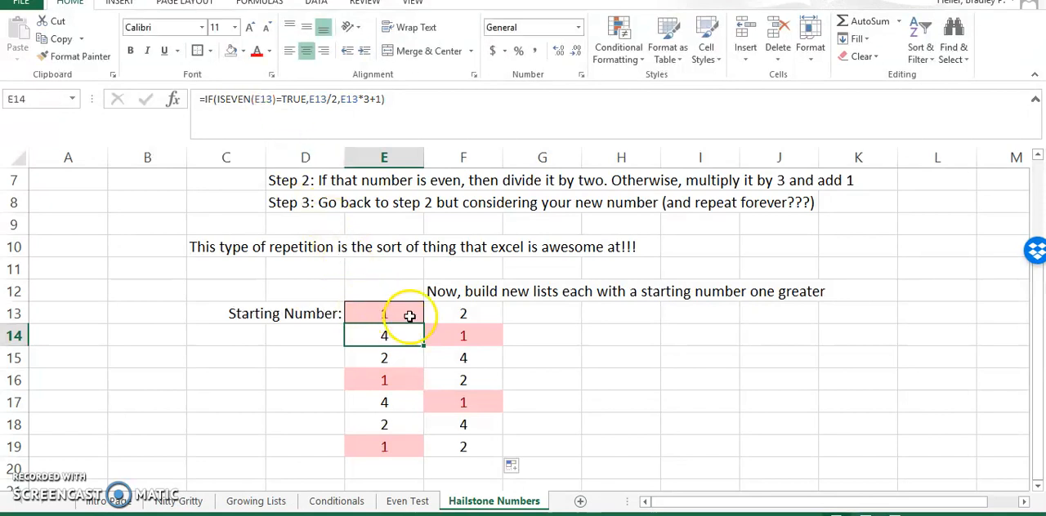
left_click(430, 330)
left_click(258, 99)
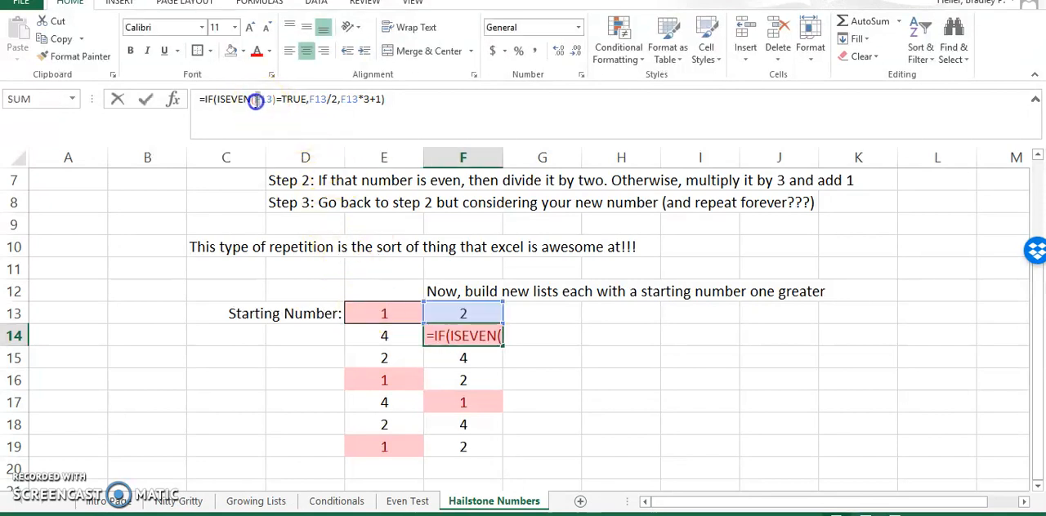
key("Escape")
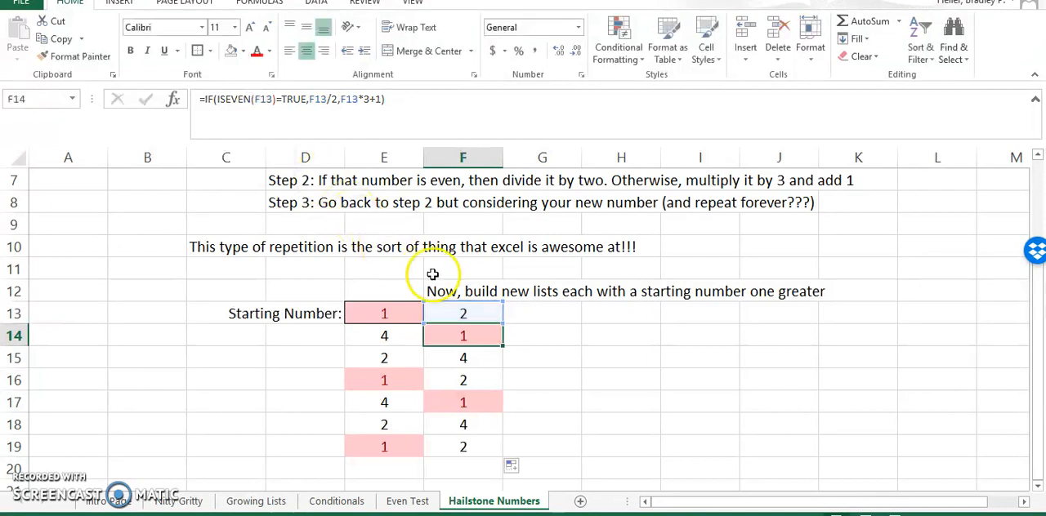
left_click(544, 341)
- Replace the starting number in F13 with the formula =E13+1
left_click(492, 312)
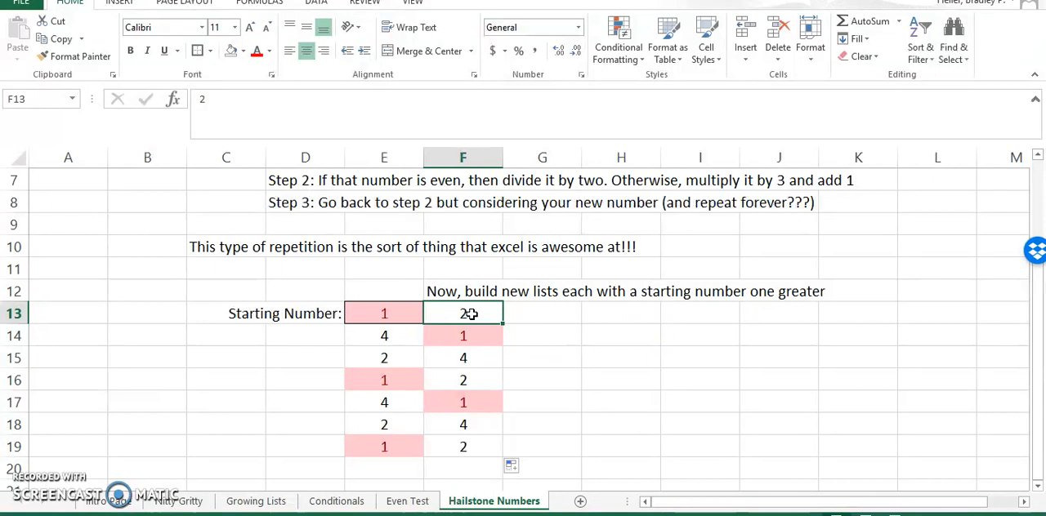
type("=")
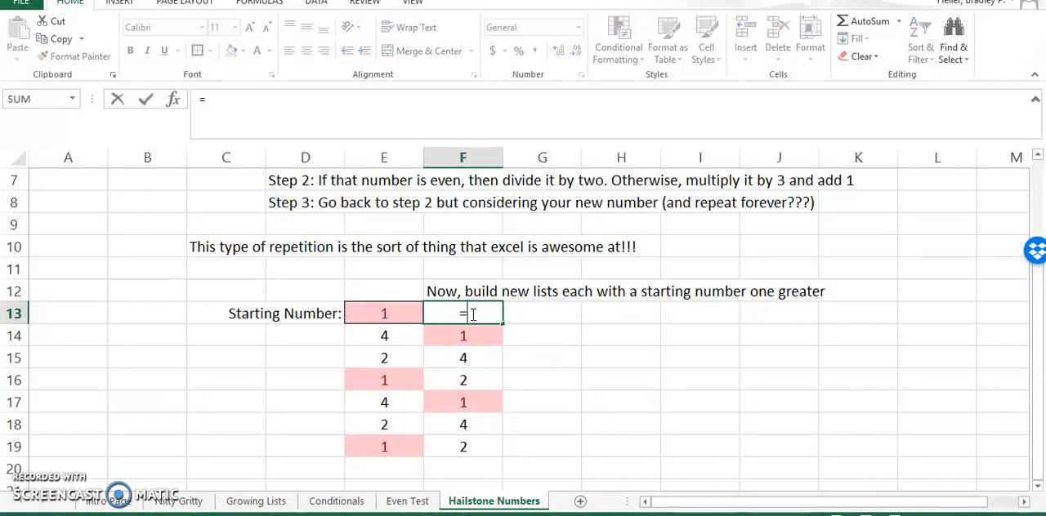
left_click(400, 315)
type("+")
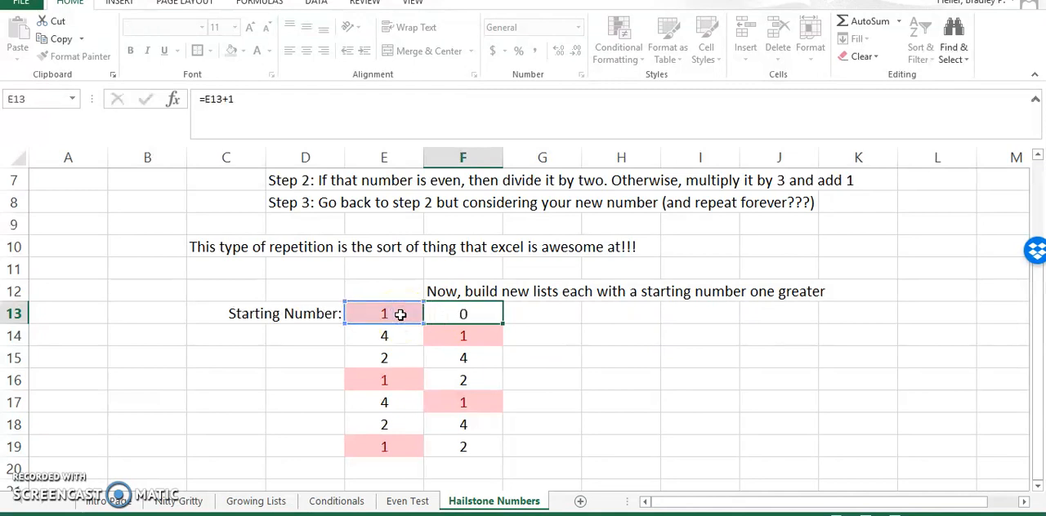
type("1")
key("Return")
- Fill the list in F13:F19 across into column G and extend column G's formula down to G20
left_click_drag(444, 319, 577, 457)
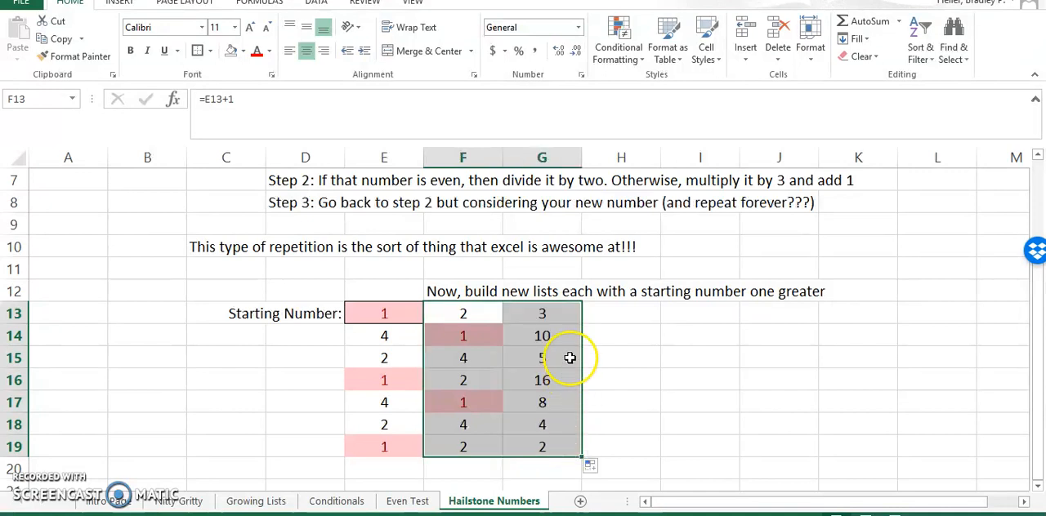
left_click(480, 311)
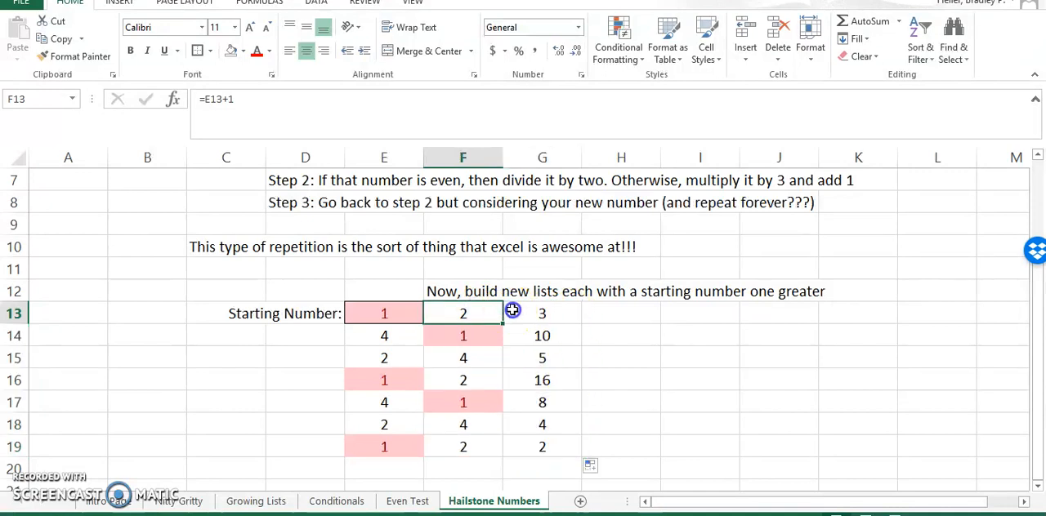
left_click(512, 310)
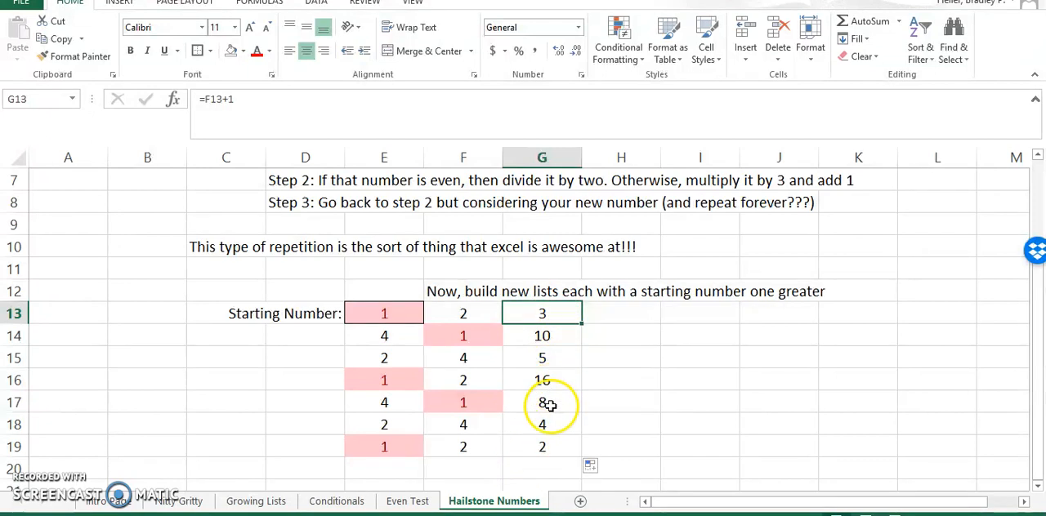
left_click(560, 446)
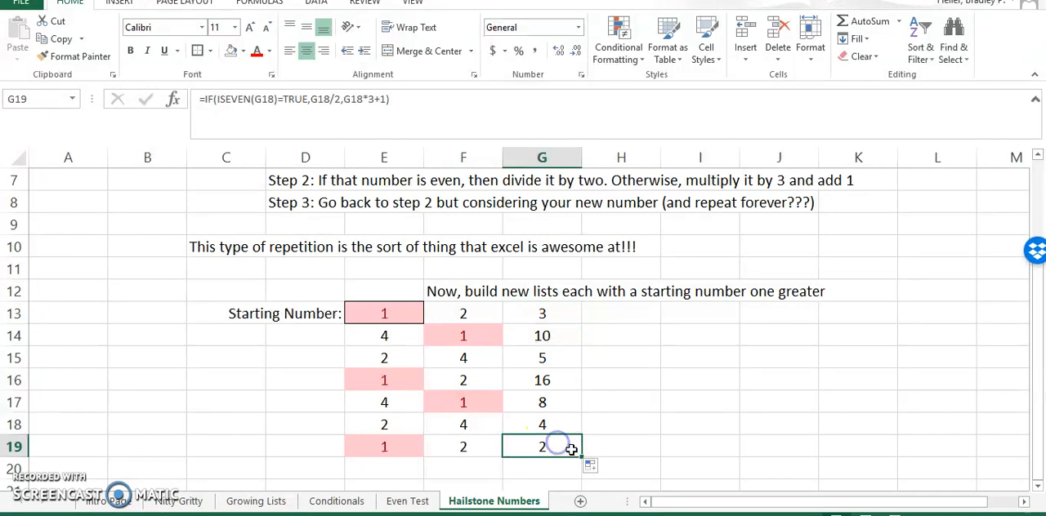
left_click_drag(578, 466, 576, 474)
left_click(616, 445)
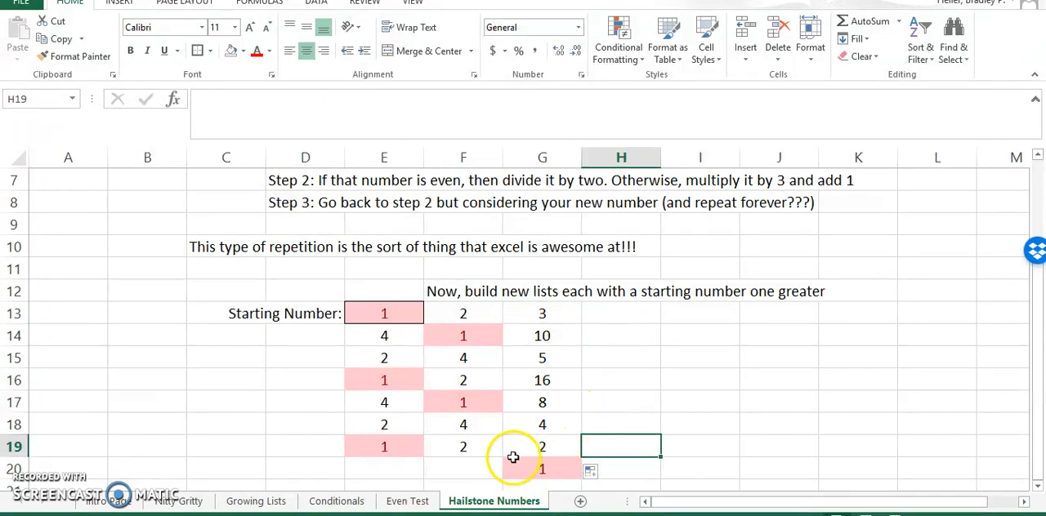
- Fill the list in G13:G20 across into columns H and I
left_click_drag(560, 311, 543, 469)
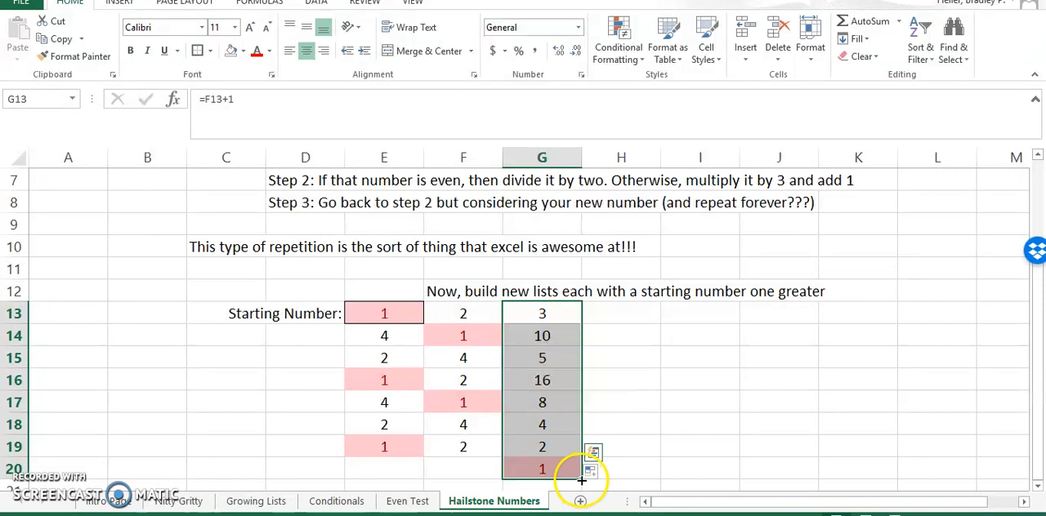
left_click_drag(581, 479, 629, 476)
left_click(681, 333)
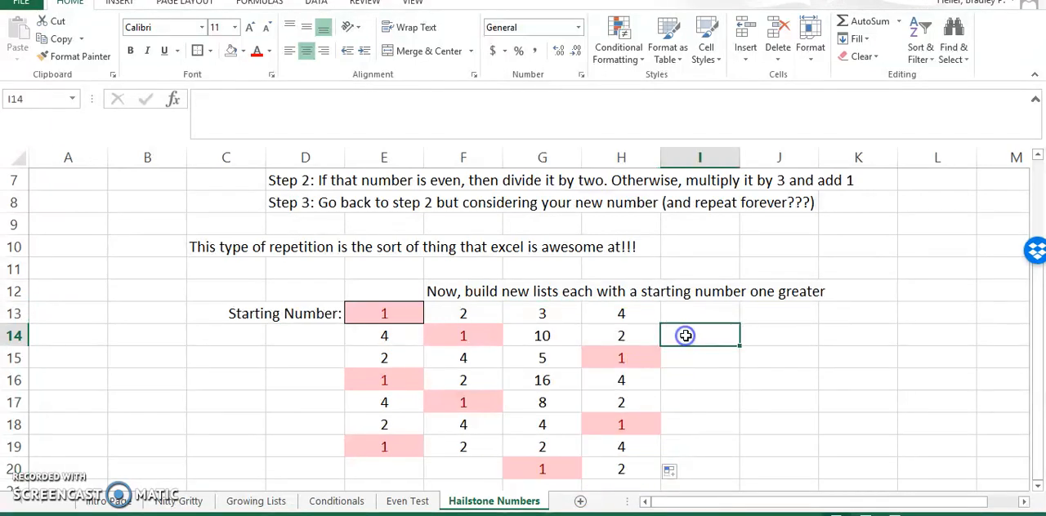
left_click(607, 311)
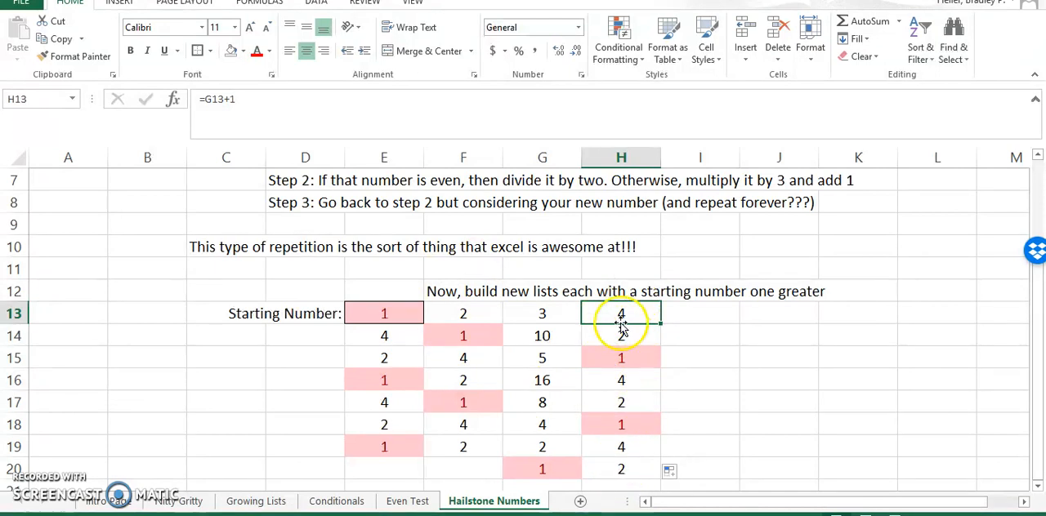
left_click(642, 469, "shift")
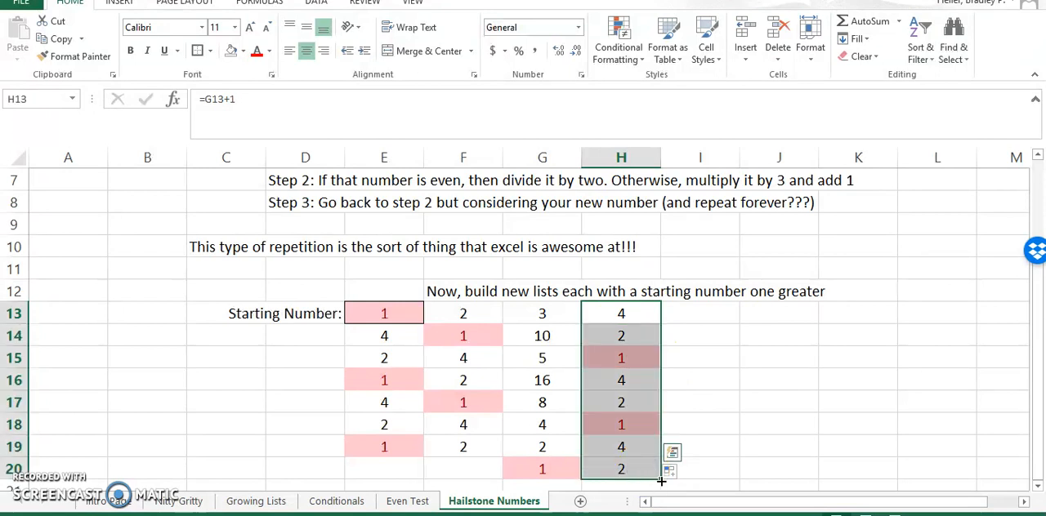
left_click_drag(661, 480, 722, 472)
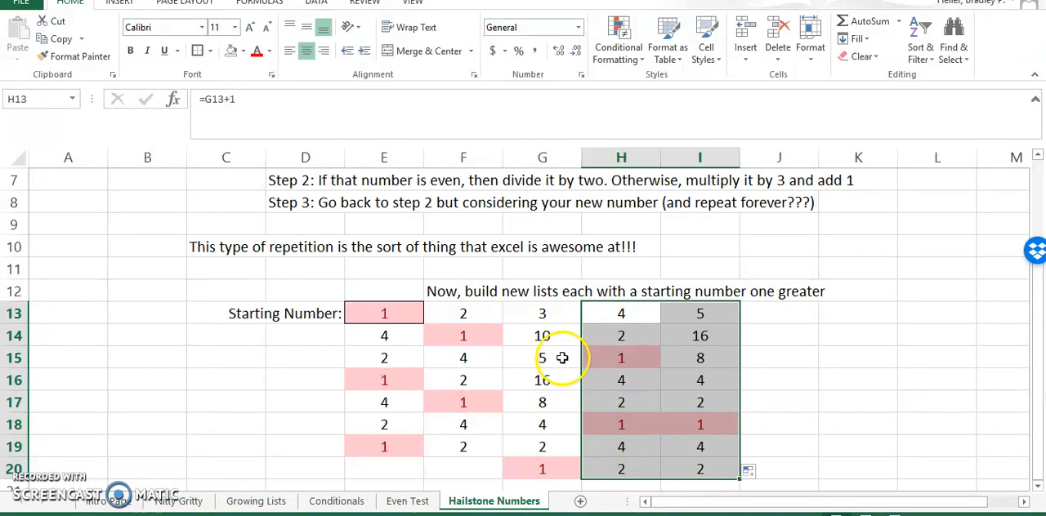
- Check the formulas in G15 through G18 to see how each number in the list is derived
left_click(562, 358)
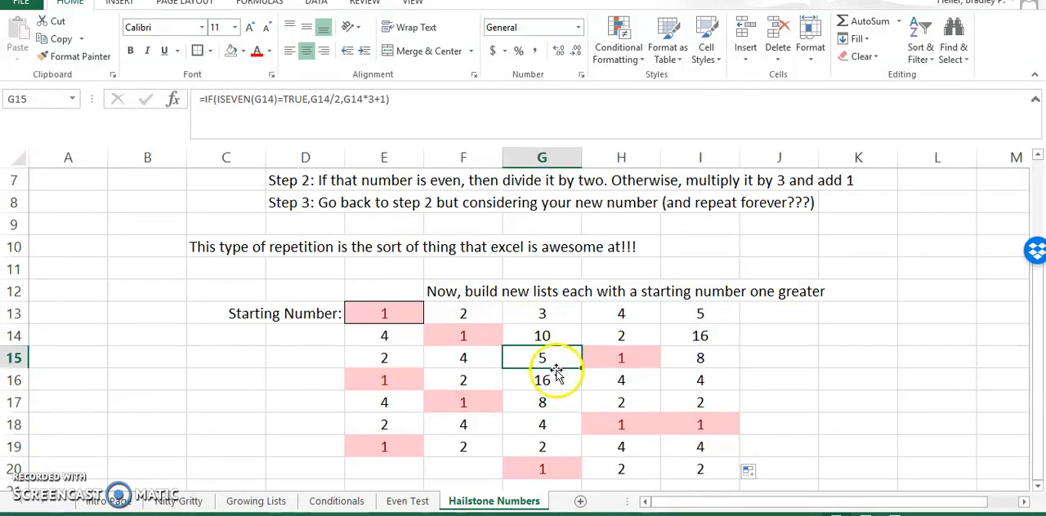
left_click(552, 382)
left_click(553, 404)
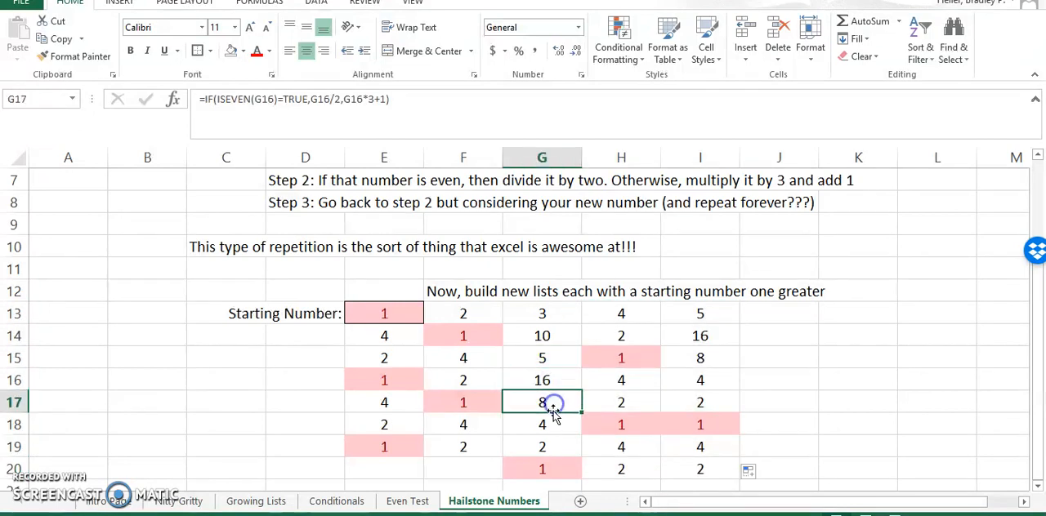
left_click(545, 426)
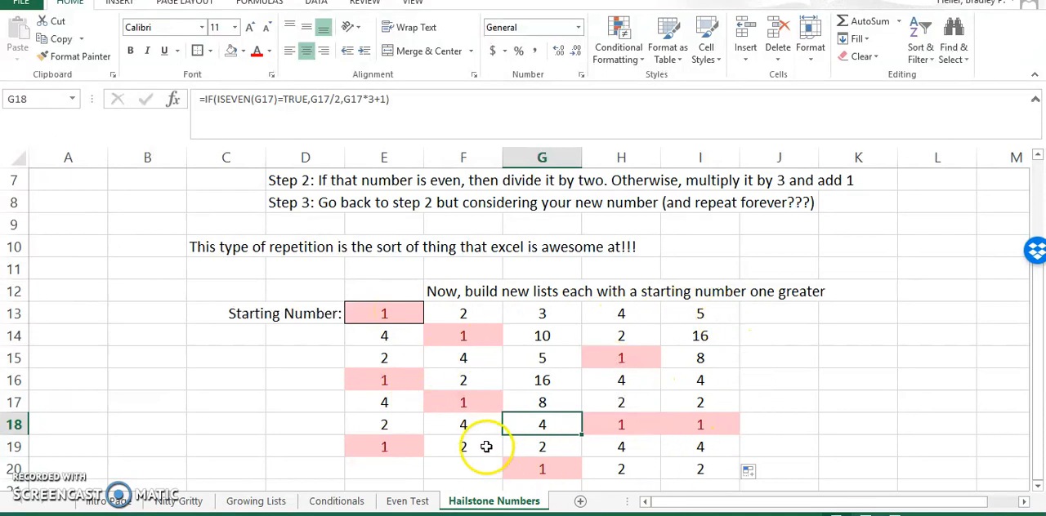
- Fill the list in I13:I20 across into columns J and K and extend column J's formula down to J21
left_click_drag(701, 312, 881, 469)
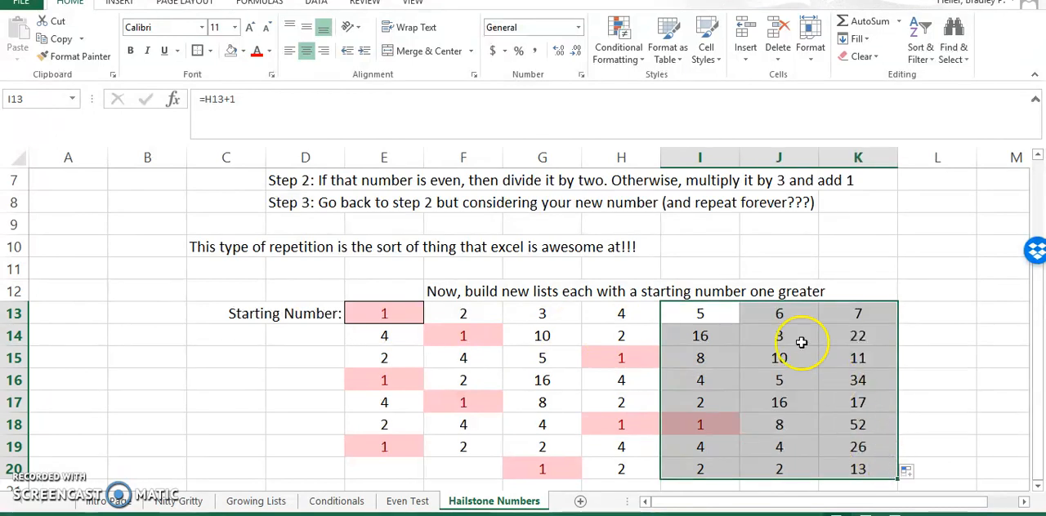
left_click(792, 313)
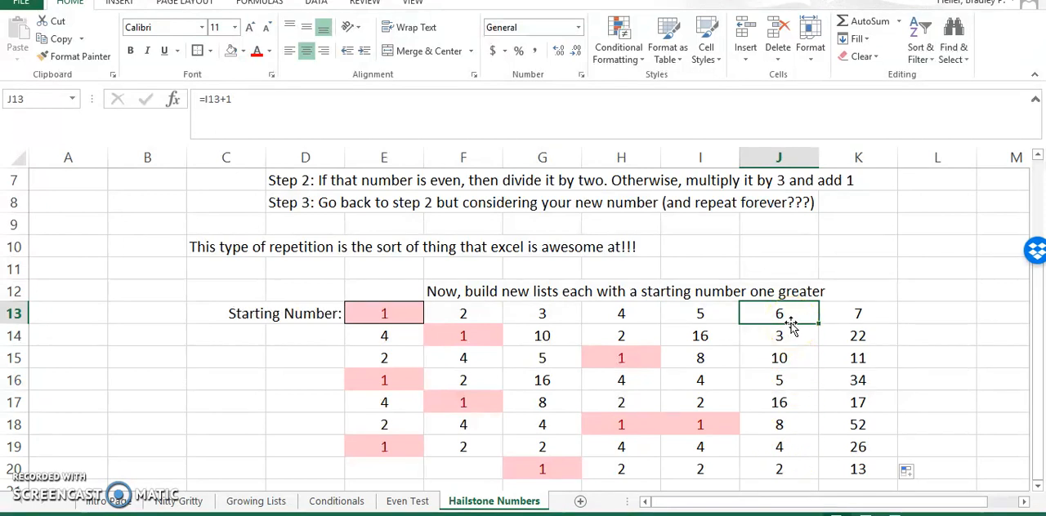
left_click(789, 462)
left_click_drag(793, 451, 794, 472)
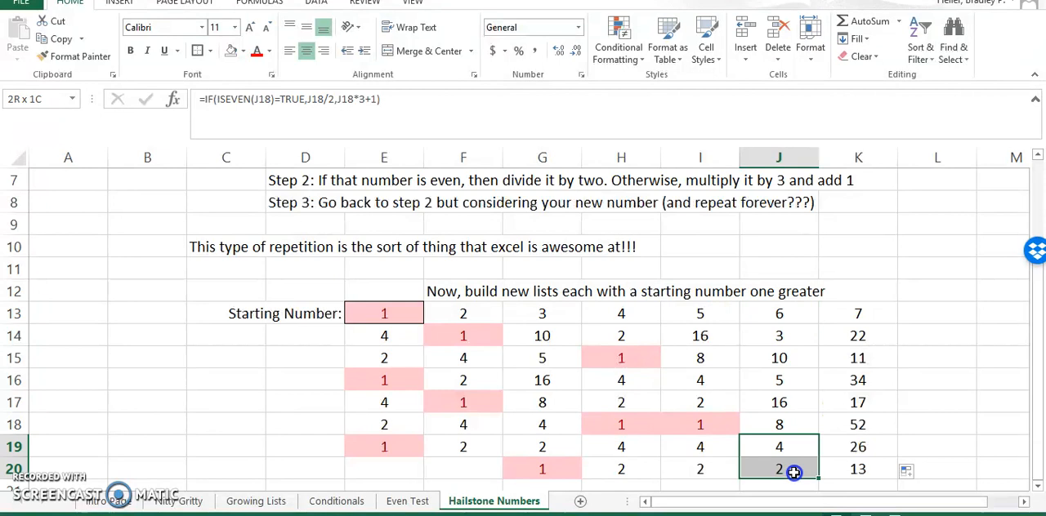
left_click(790, 465)
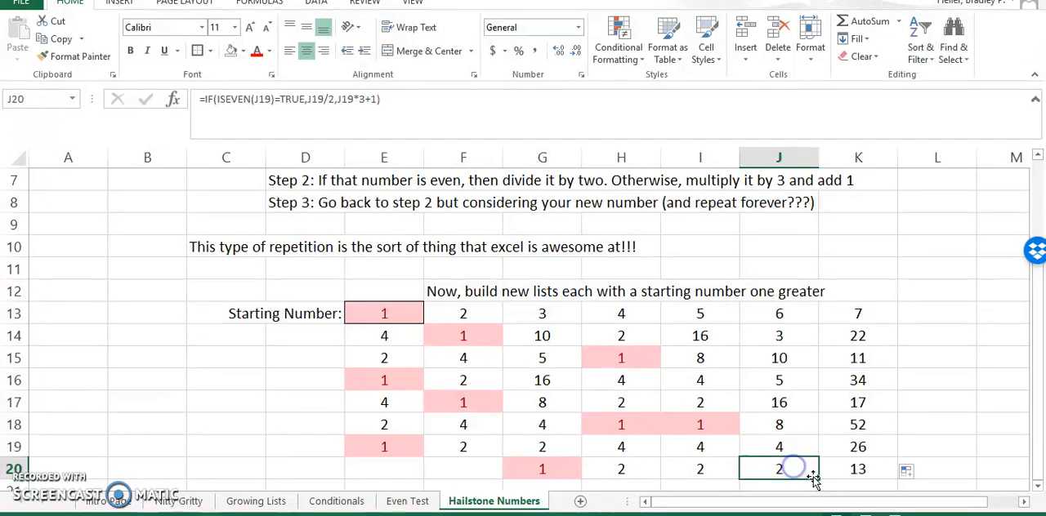
scroll(809, 472, "down", 1)
left_click_drag(818, 412, 817, 433)
scroll(857, 381, "up", 1)
- Extend column K's formula from K20 down to K23
left_click(850, 318)
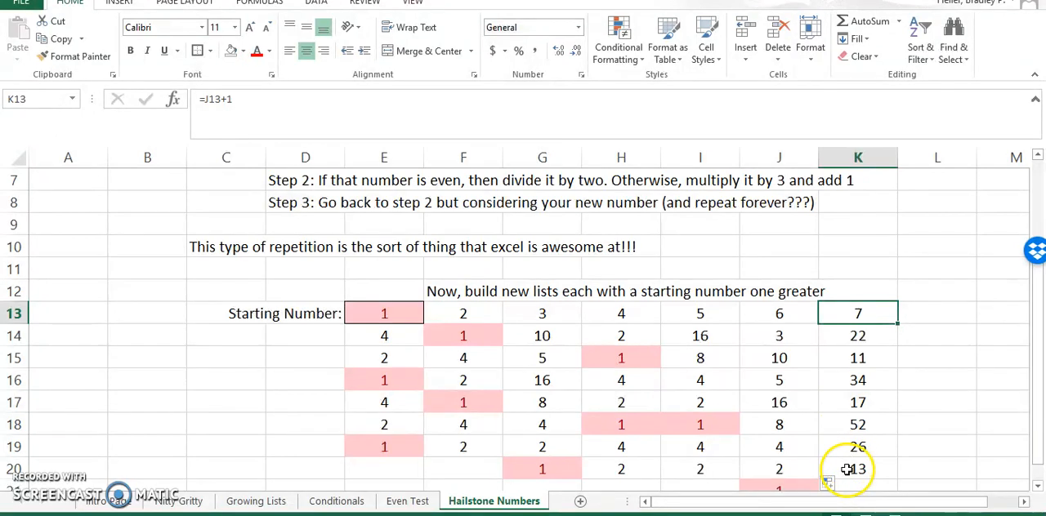
scroll(850, 469, "down", 2)
scroll(854, 445, "up", 1)
left_click(876, 402)
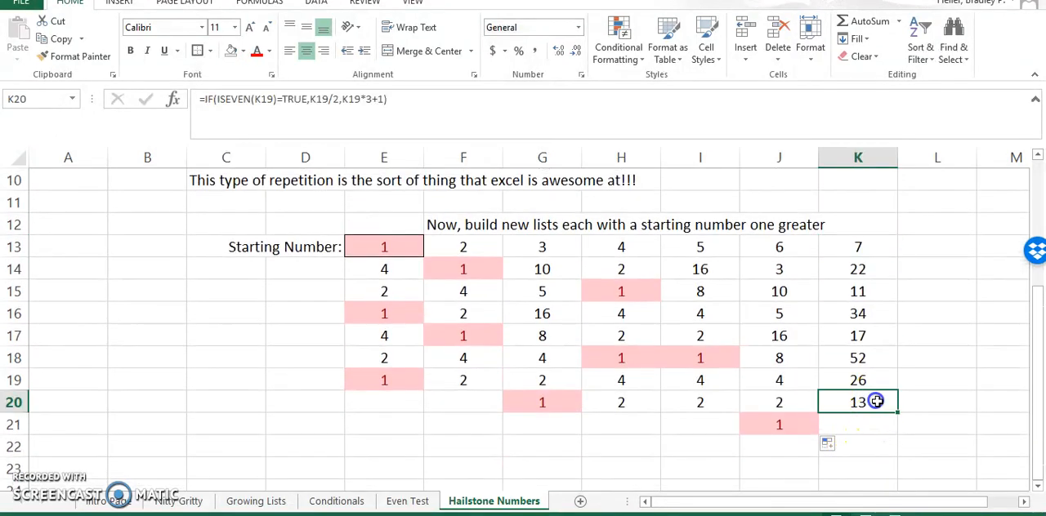
left_click_drag(897, 414, 868, 467)
scroll(882, 442, "down", 1)
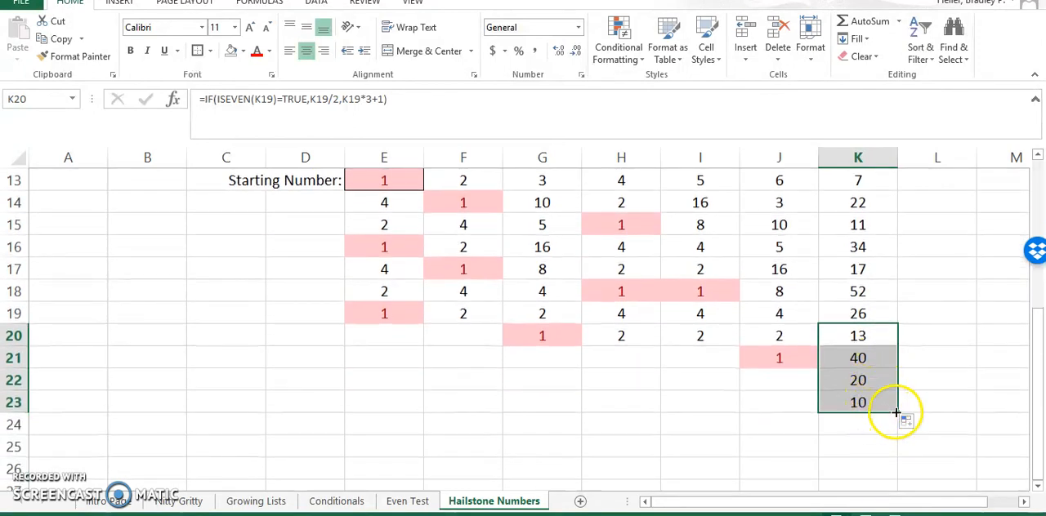
- Compare the sequence in J15:J19 with the last numbers of column K to look for a repeated pattern
left_click(789, 226)
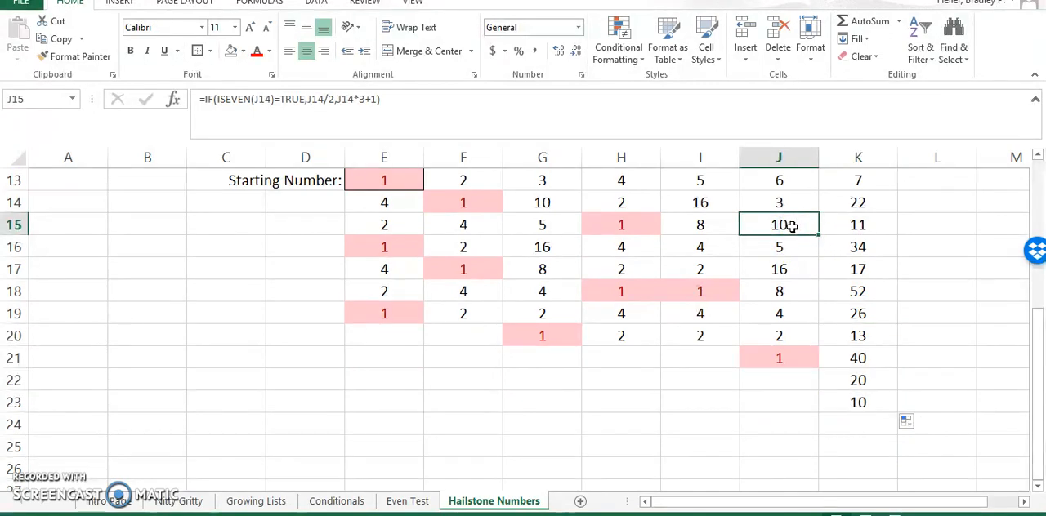
left_click(844, 406)
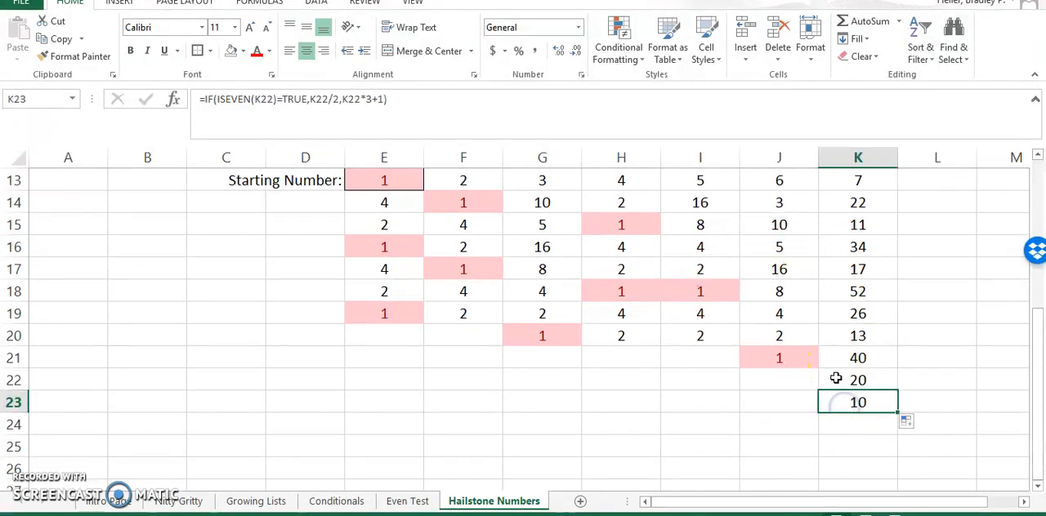
left_click(797, 224)
left_click(792, 246)
left_click(793, 270)
left_click(794, 291)
left_click(793, 313)
left_click(850, 384)
left_click(864, 404)
- Extend column K's formula from K23 down to K30
left_click_drag(897, 414, 875, 474)
left_click(834, 468)
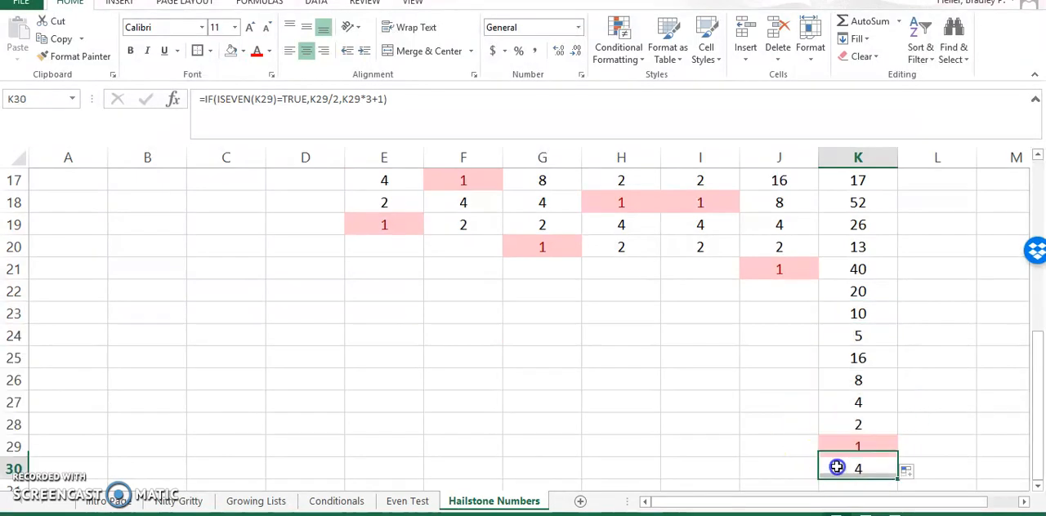
scroll(829, 433, "up", 3)
scroll(831, 418, "up", 3)
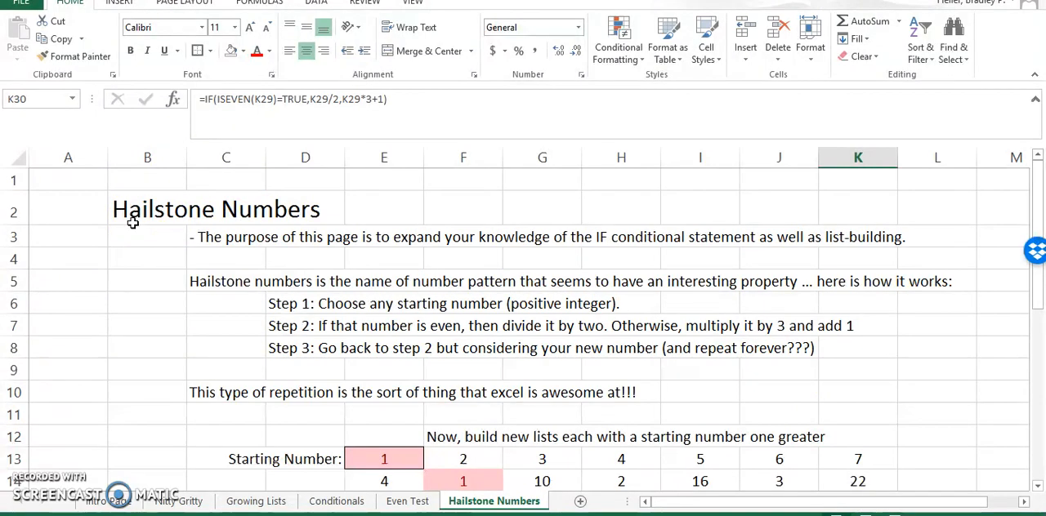
scroll(132, 222, "down", 3)
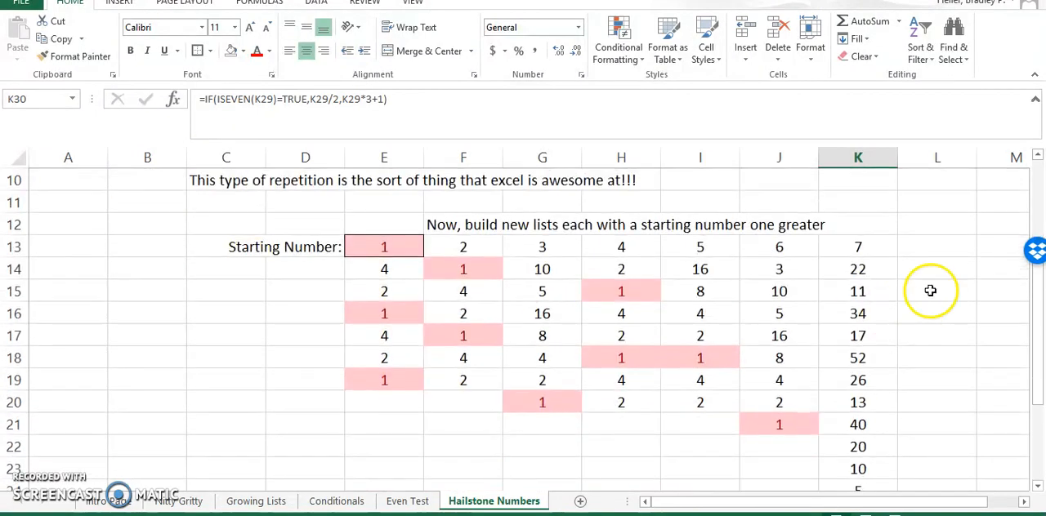
- Examine column K's list from its starting number in K13 down to its first highlighted 1
left_click(852, 245)
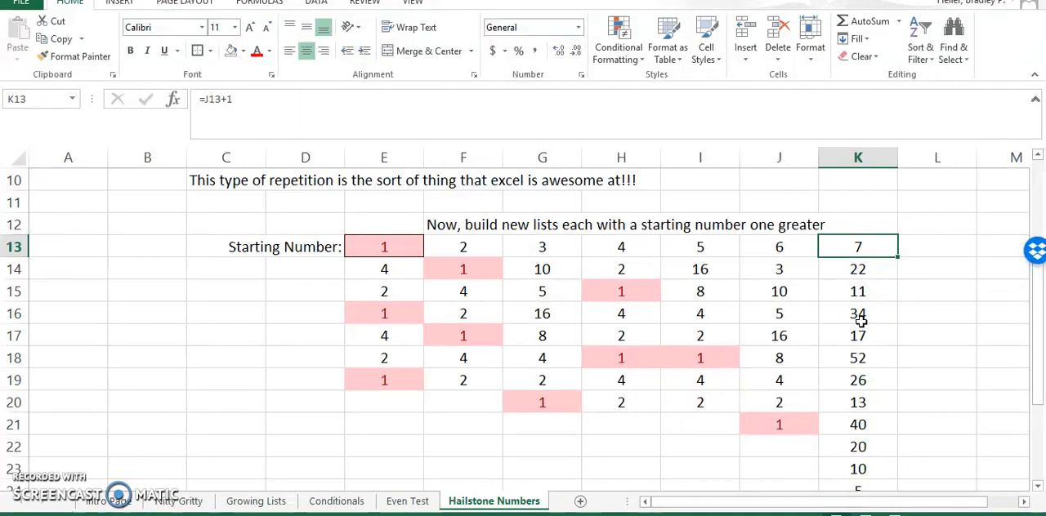
scroll(860, 315, "down", 2)
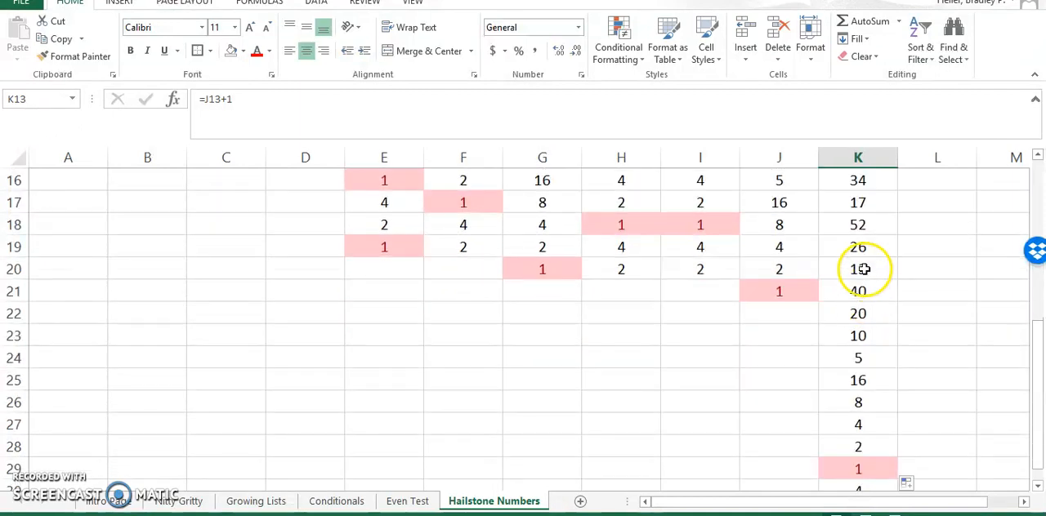
left_click_drag(854, 295, 844, 468)
left_click(843, 468)
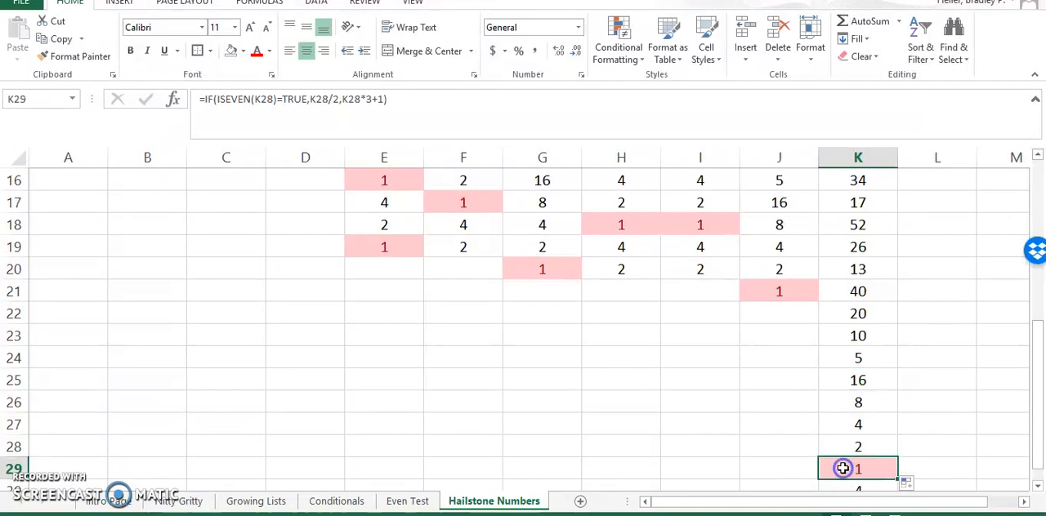
scroll(845, 448, "up", 4)
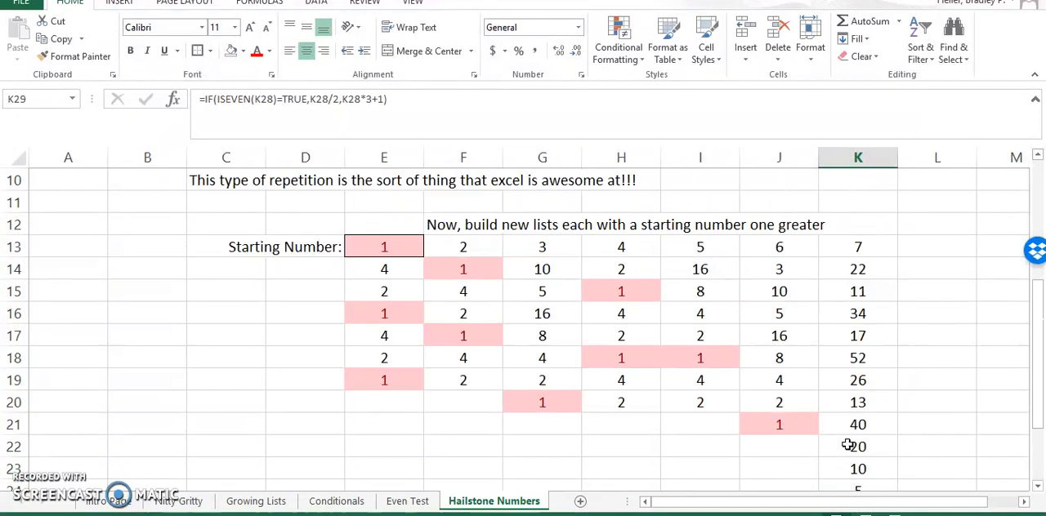
scroll(845, 427, "down", 2)
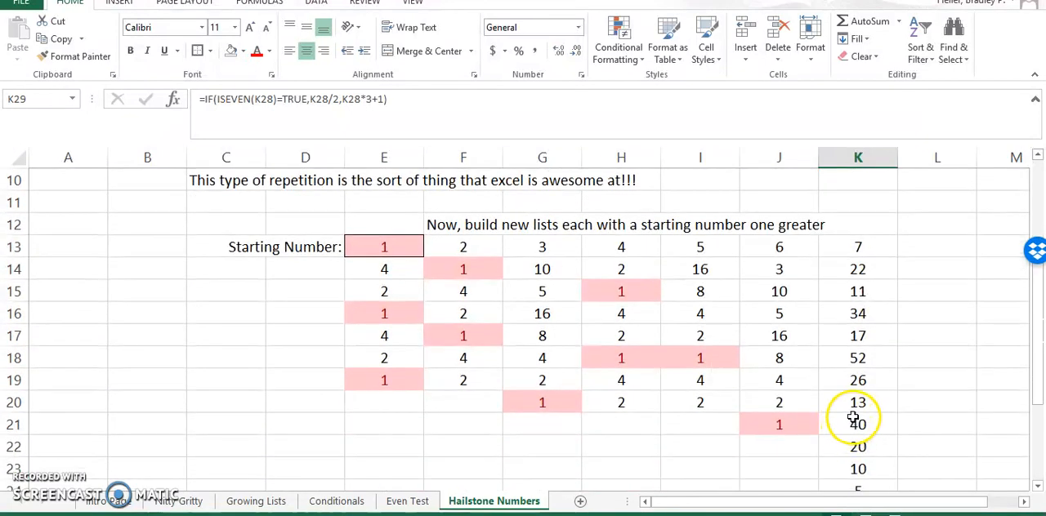
scroll(850, 392, "down", 2, "ctrl")
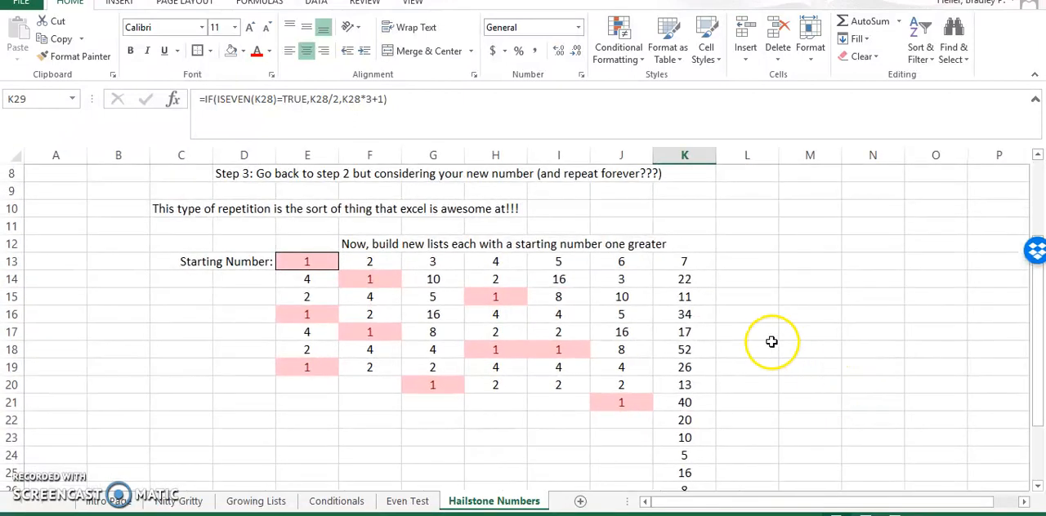
scroll(770, 337, "down", 2)
scroll(770, 330, "up", 1)
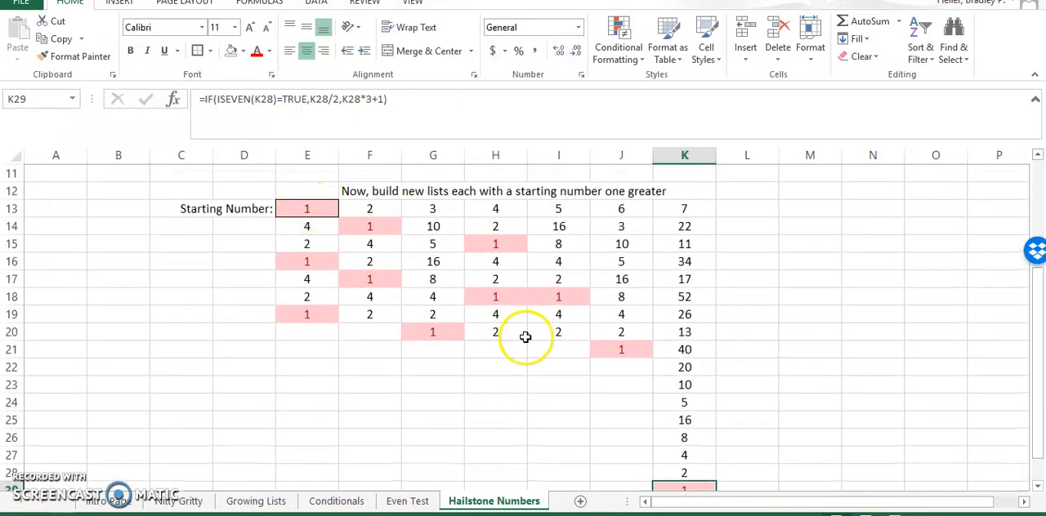
- Extend column G's formula from G20 down past row 29
left_click(327, 209)
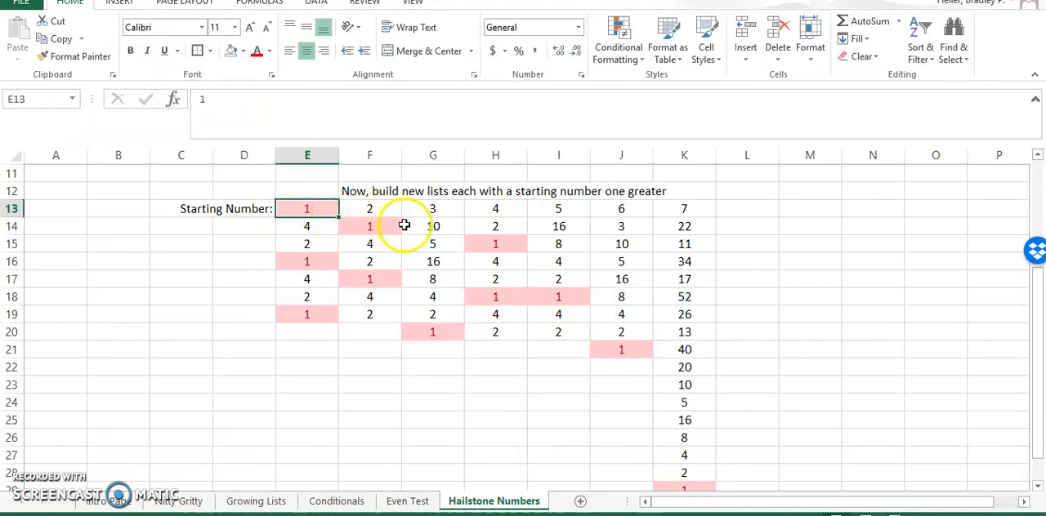
left_click(435, 211)
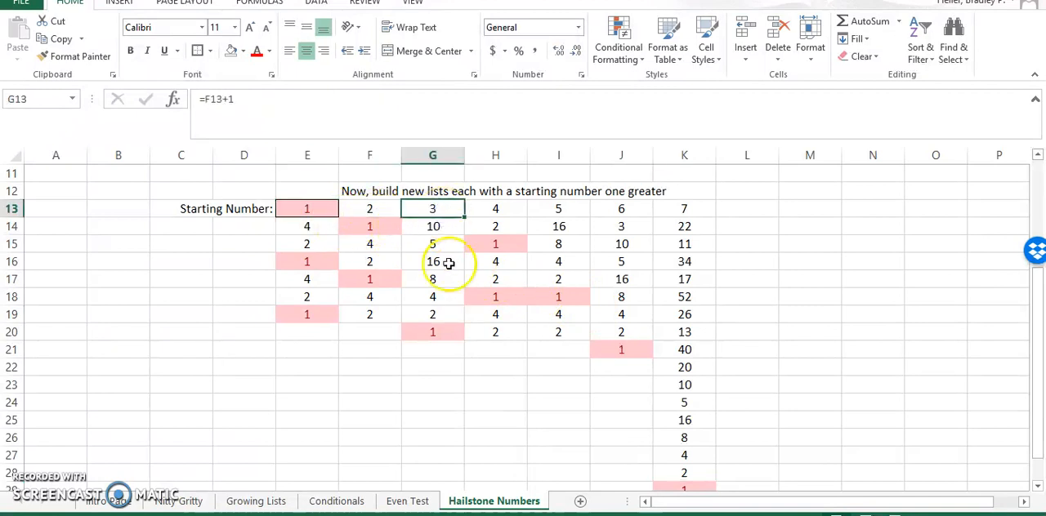
left_click(456, 332)
left_click_drag(464, 342, 447, 449)
scroll(502, 254, "up", 1)
left_click(477, 207)
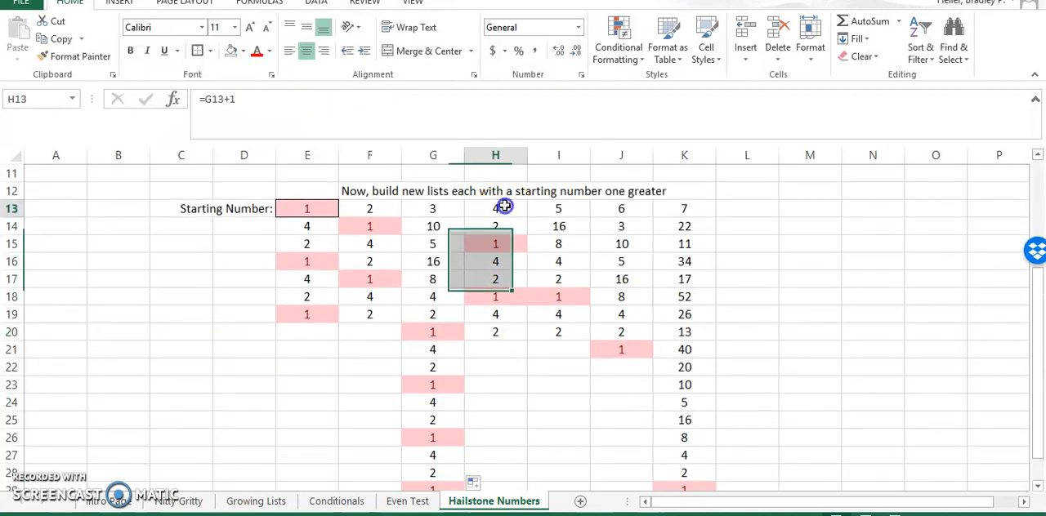
- Walk through K13 to K29 cell by cell to examine how the numbers rise and fall
left_click_drag(667, 206, 668, 471)
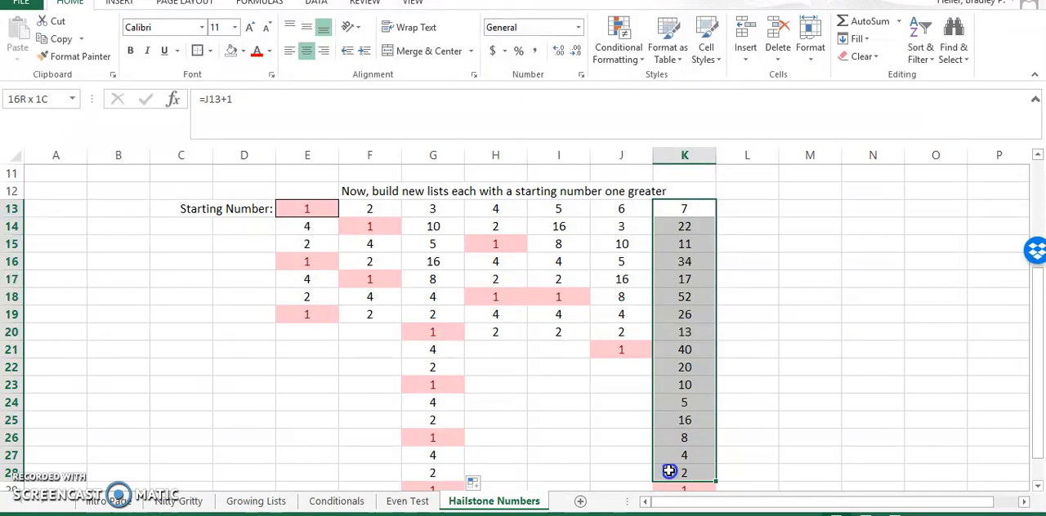
left_click(689, 210)
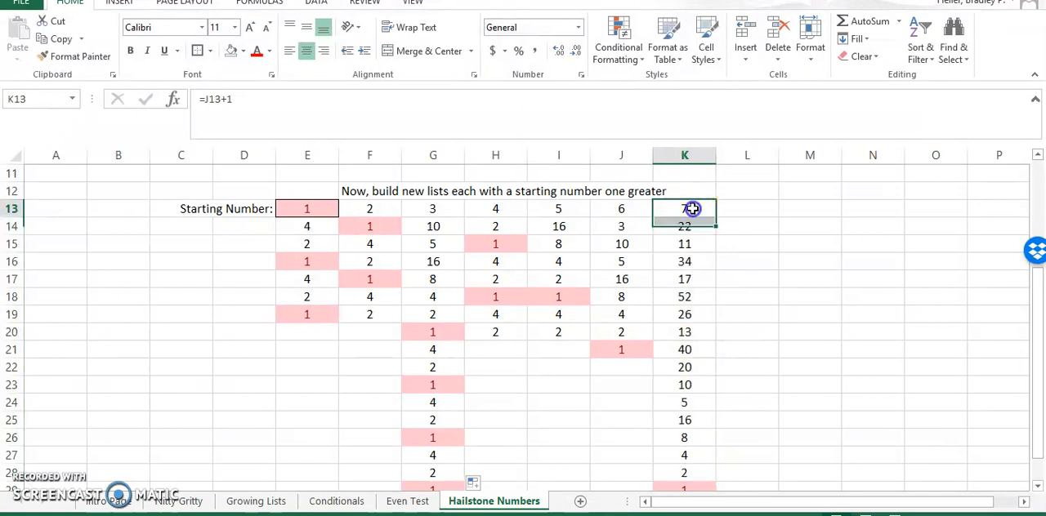
key("Down")
key("Down")
key("Down")
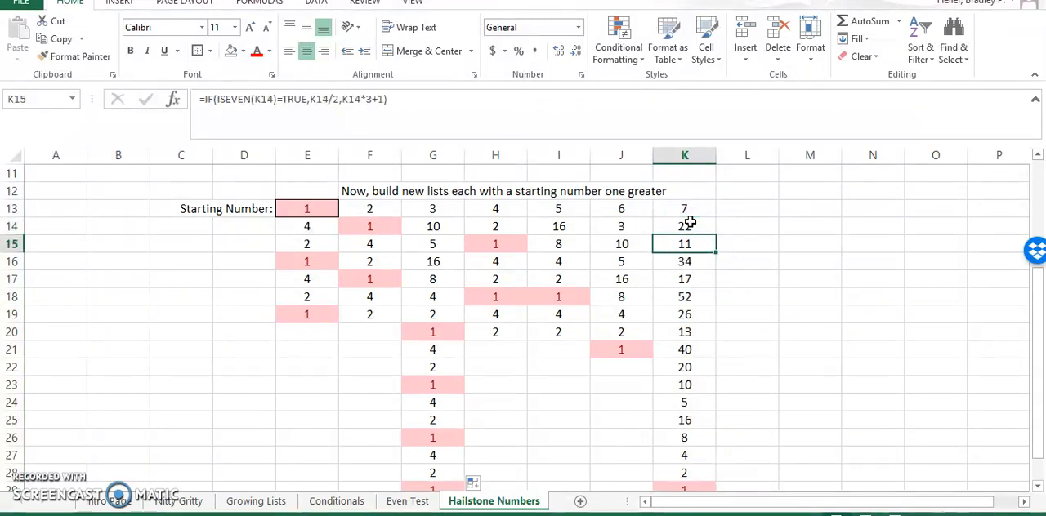
key("Down")
key("Down")
key("Down")
key("Down")
key("Down")
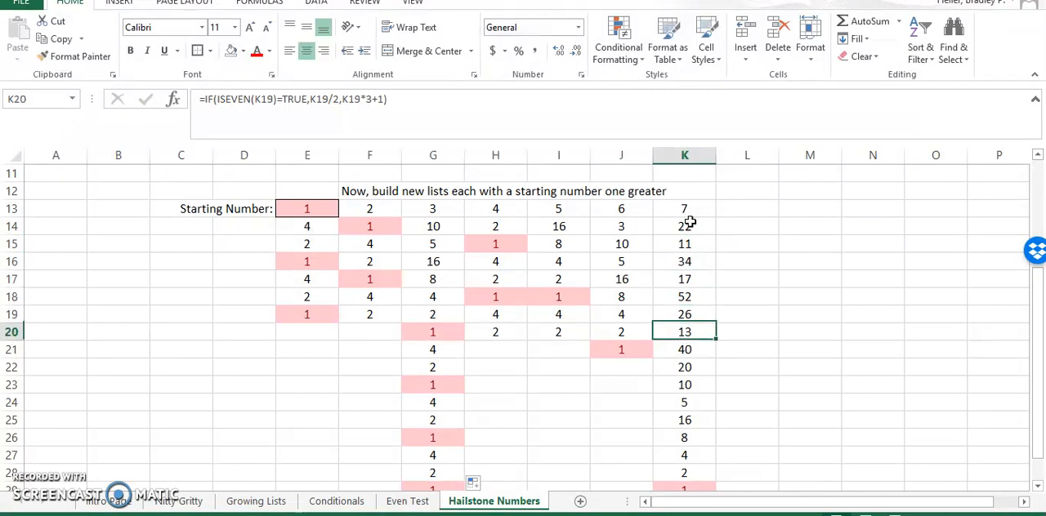
key("Down")
key("Down")
key("Down")
key("Down")
key("Down")
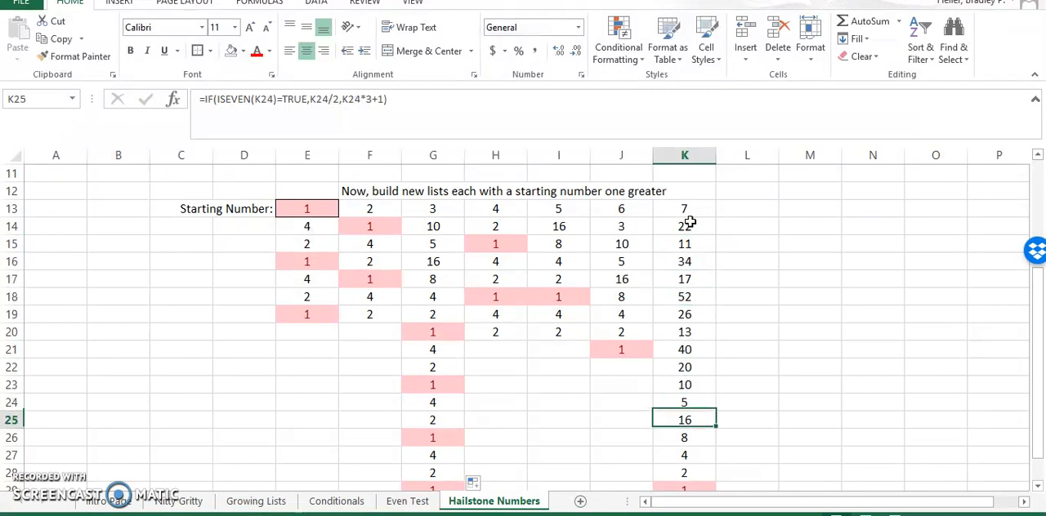
key("Down")
key("Down")
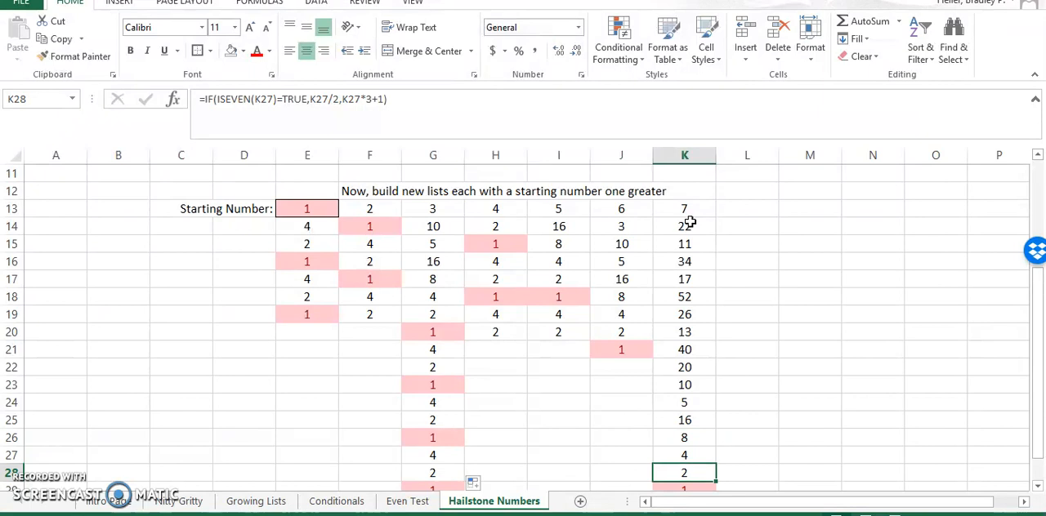
key("Down")
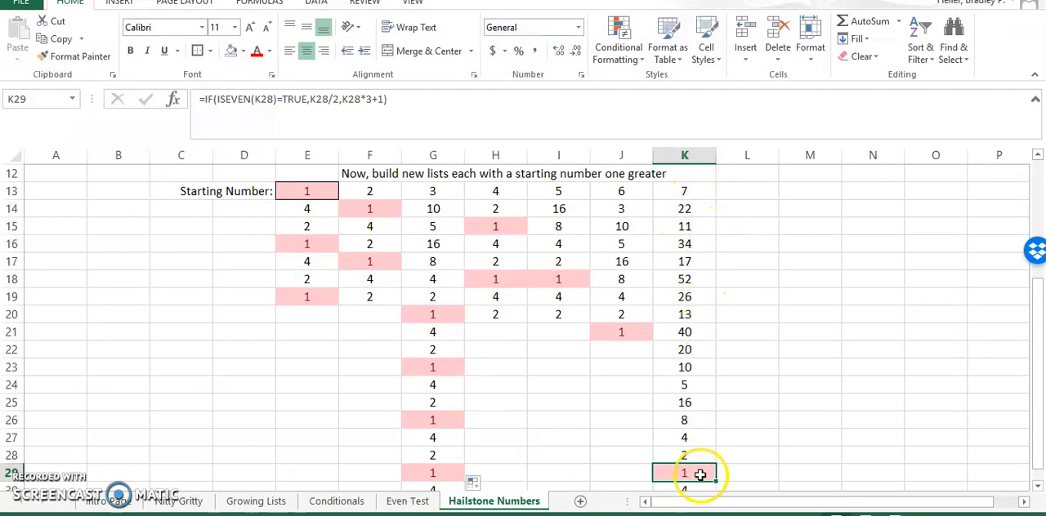
- Fill the list in K13:K29 across into columns L and M
left_click(687, 189)
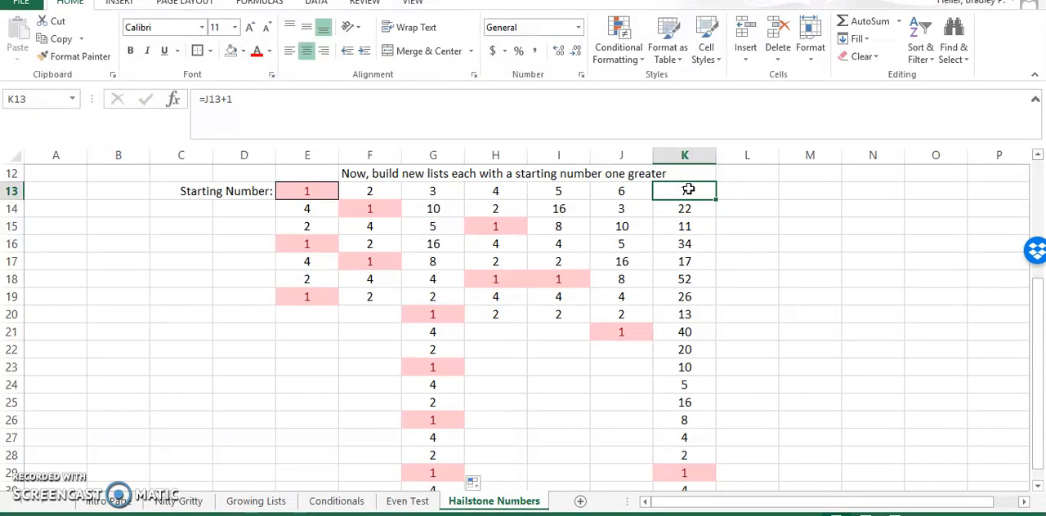
left_click(678, 474, "shift")
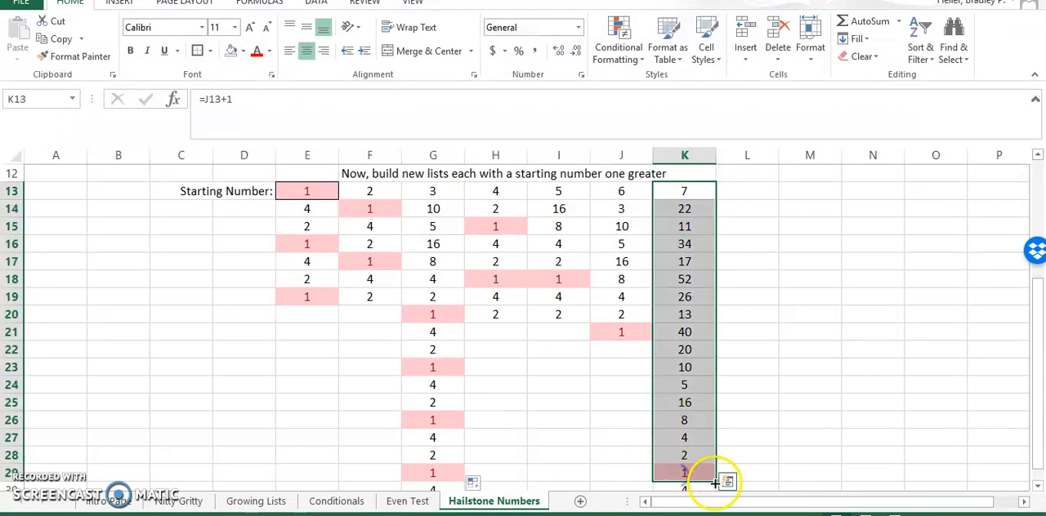
left_click_drag(716, 482, 825, 471)
left_click(889, 348)
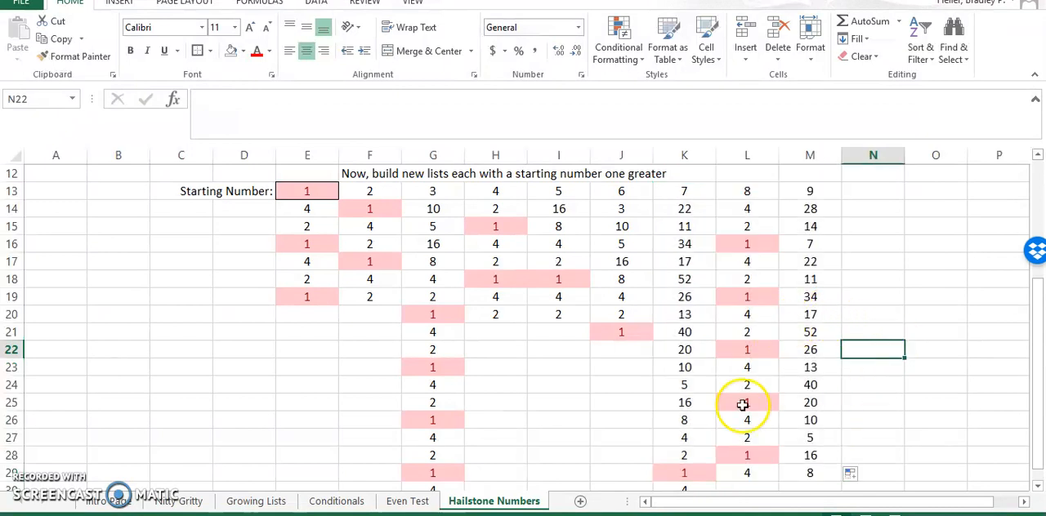
- Extend the formulas in L29:M29 down to row 50
left_click_drag(747, 474, 799, 476)
scroll(801, 476, "down", 2)
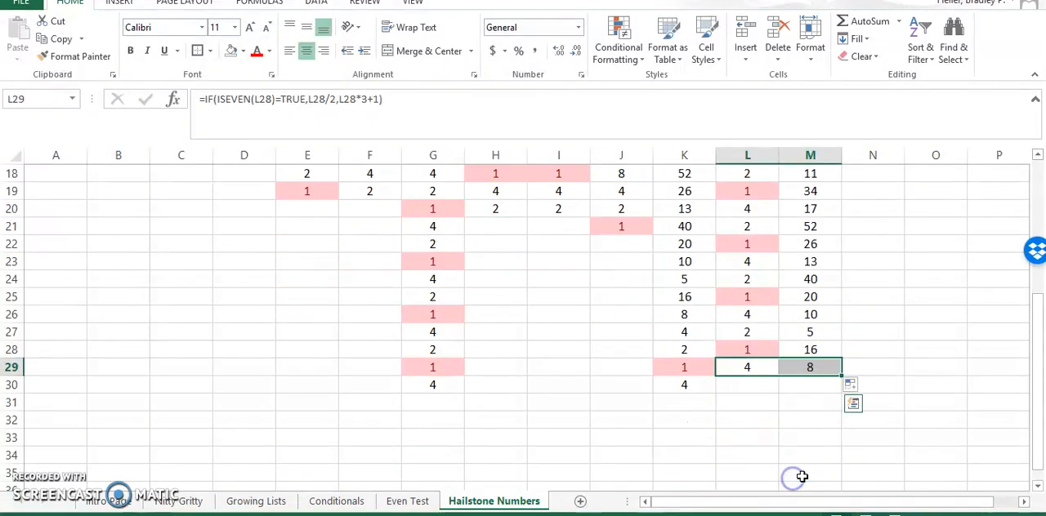
left_click_drag(841, 376, 822, 434)
left_click(857, 376)
scroll(856, 373, "up", 3)
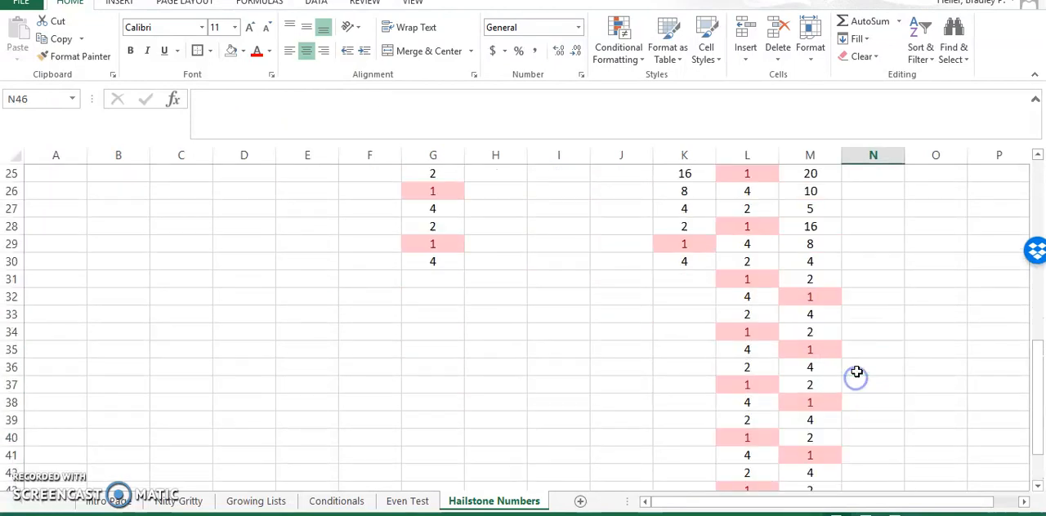
- Examine the extended lists in columns L and M, going down column L beyond the last filled row
scroll(856, 372, "up", 7)
scroll(855, 368, "down", 1)
left_click(753, 338)
key("Down")
key("Down")
key("Down")
key("Down")
key("Down")
key("Down")
key("Down")
key("Down")
key("Down")
key("Down")
key("Down")
key("Down")
key("Down")
key("Down")
key("Down")
key("Down")
key("Down")
key("Down")
key("Down")
key("Down")
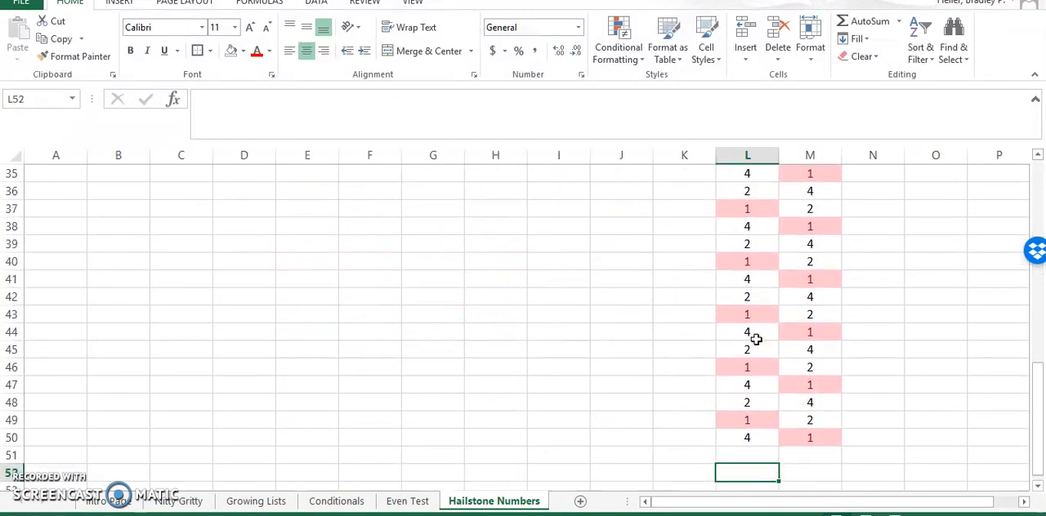
key("Down")
key("Down")
key("Down")
key("Down")
key("Down")
key("Down")
key("Down")
key("Down")
key("Down")
key("Down")
key("Down")
key("Down")
key("Down")
key("Down")
key("Down")
key("Down")
key("Down")
key("Down")
key("Down")
key("Down")
key("Down")
key("Down")
key("Down")
key("Down")
key("Down")
key("Down")
key("Down")
key("Down")
key("Down")
key("Down")
key("Down")
key("Down")
key("Down")
key("Down")
key("Down")
key("Down")
key("Down")
key("Down")
key("Up")
key("Up")
key("Up")
key("Up")
key("Up")
key("Up")
key("Up")
key("Up")
key("Up")
key("Up")
key("Up")
key("Up")
key("Up")
key("Up")
key("Up")
key("Up")
key("Up")
key("Up")
key("Down")
key("Down")
key("Down")
key("Down")
key("Down")
key("Down")
key("Down")
key("Down")
key("Down")
key("Down")
key("Down")
key("Down")
key("Down")
key("Down")
key("Down")
key("Down")
key("Down")
key("Down")
key("Down")
key("Down")
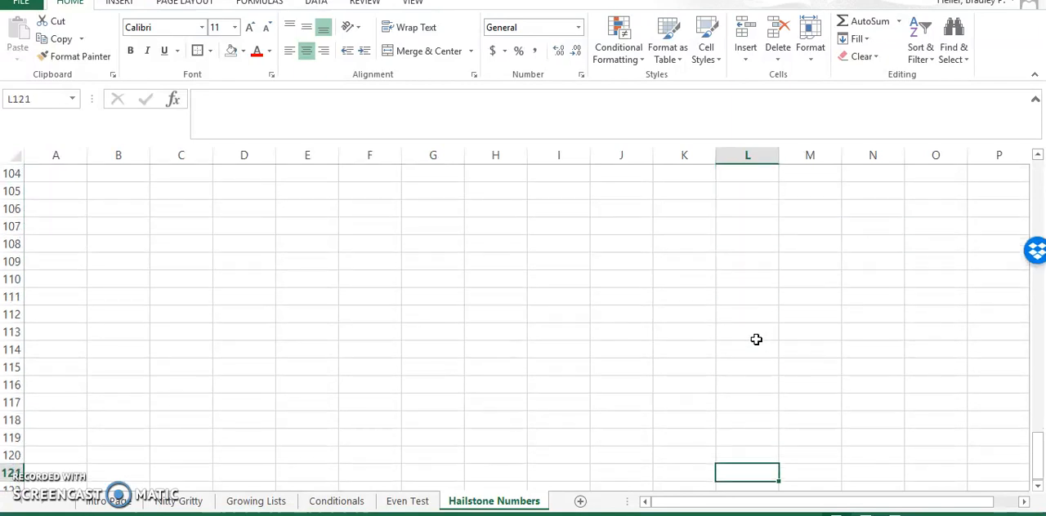
key("Down")
- Go back up column L to its starting number in L13 and review the hailstone rules above the lists
key("Up")
key("Up")
key("Up")
key("Up")
key("Up")
key("Up")
key("Up")
key("Up")
key("Up")
key("Up")
key("Up")
key("Up")
key("Up")
key("Up")
key("Up")
key("Up")
key("Up")
key("Up")
key("Up")
key("Up")
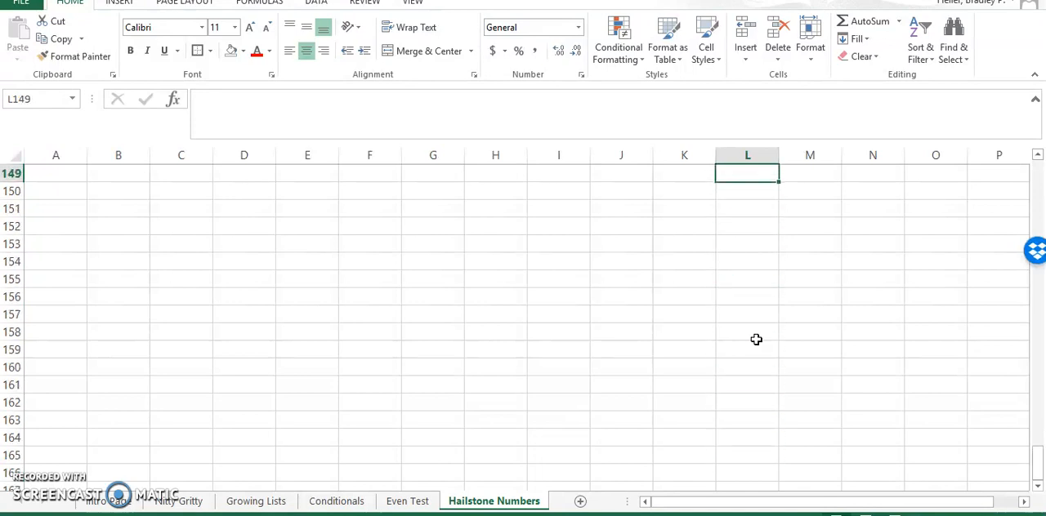
key("Up")
key("Up")
key("Up")
key("Up")
key("Up")
key("Up")
key("Up")
key("Up")
key("Up")
key("Up")
key("Up")
key("Up")
key("Up")
key("Up")
key("Up")
key("Up")
key("Up")
key("Up")
key("Up")
key("Up")
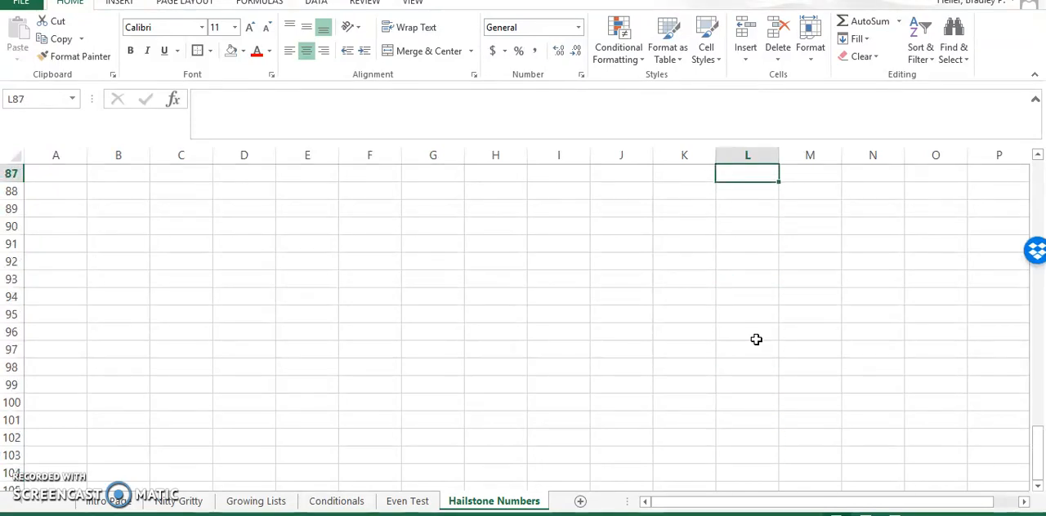
key("Up")
key("Up")
key("Up")
key("Up")
key("Up")
key("Up")
key("Up")
key("Up")
key("Up")
key("Up")
key("Up")
key("Up")
key("Up")
key("Up")
key("Up")
key("Up")
key("Up")
key("Up")
key("Up")
key("Up")
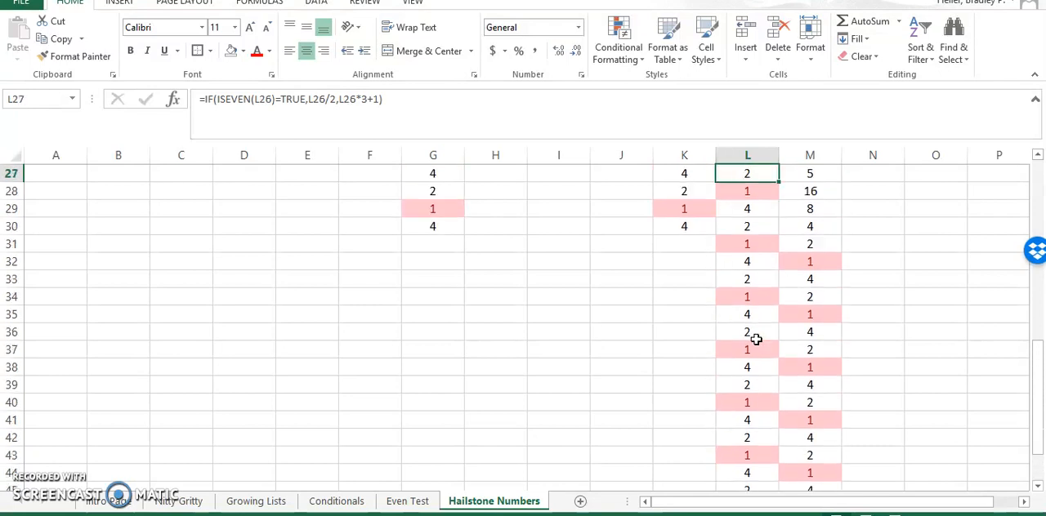
key("Down")
key("Down")
key("Down")
key("Down")
key("Down")
key("Down")
key("Down")
key("Down")
key("Down")
key("Down")
key("Down")
key("Down")
key("Down")
key("Down")
key("Down")
key("Down")
key("Down")
key("Down")
key("Down")
key("Down")
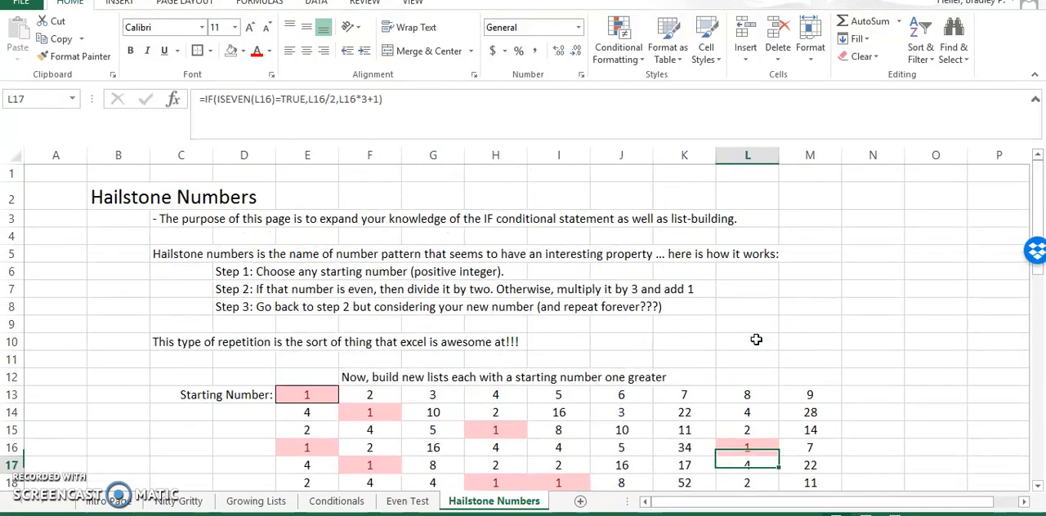
key("Up")
key("Up")
key("Up")
key("Up")
key("Up")
key("Up")
key("Up")
key("Up")
key("Up")
key("Up")
key("Up")
key("Up")
key("Up")
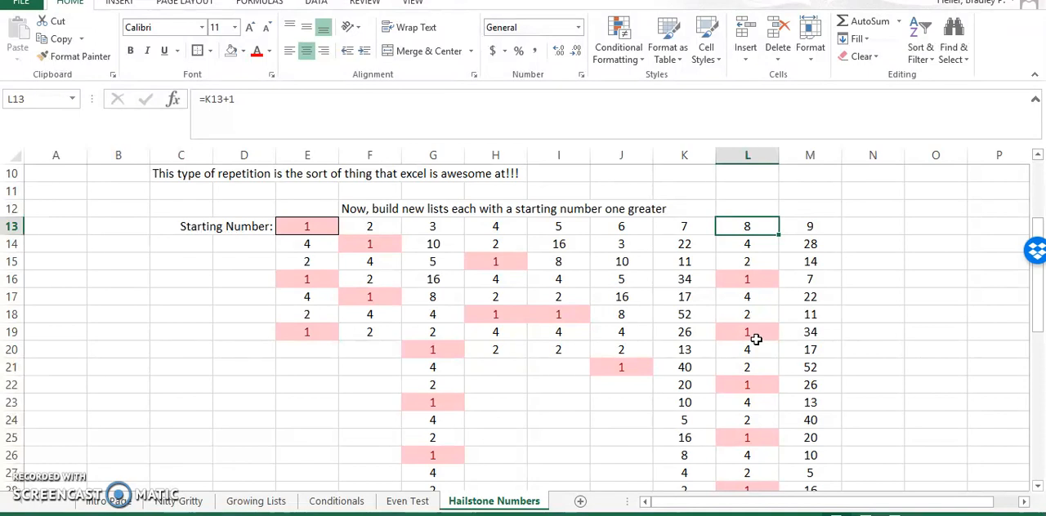
scroll(755, 339, "up", 3)
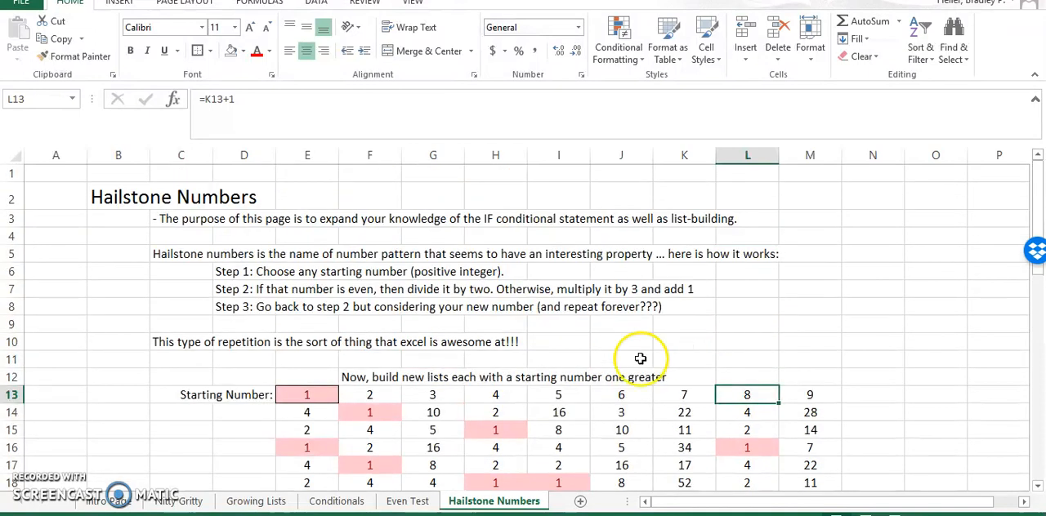